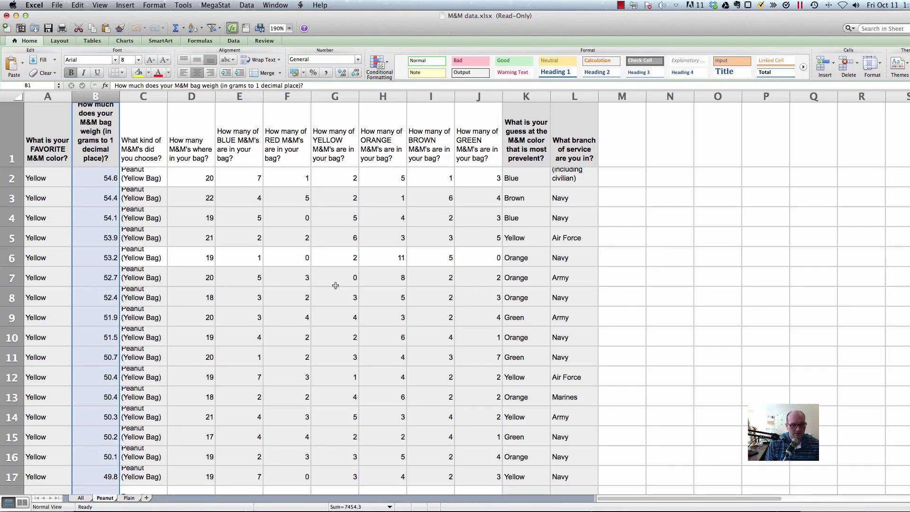
Switch from the M&M data workbook in Excel to StatPlus with Cmd+Tab
key(super+Tab)
key(super+Tab)
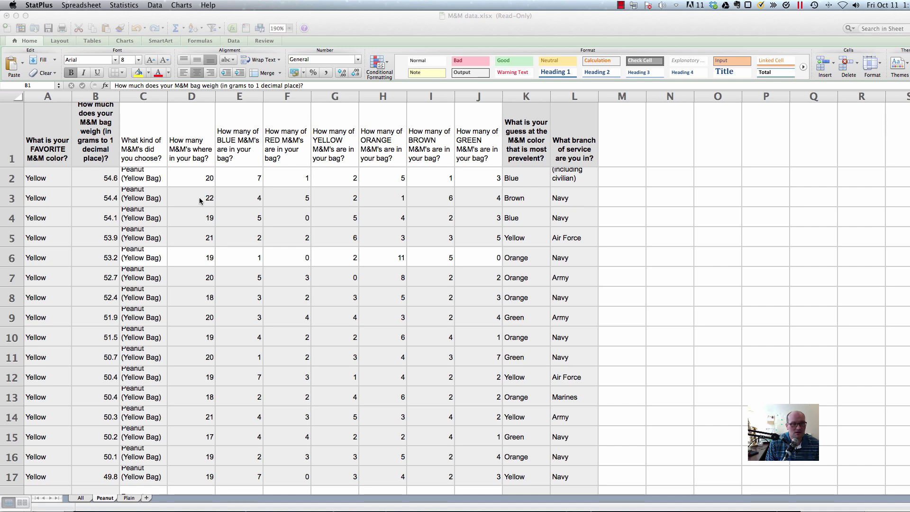
key(super+Tab)
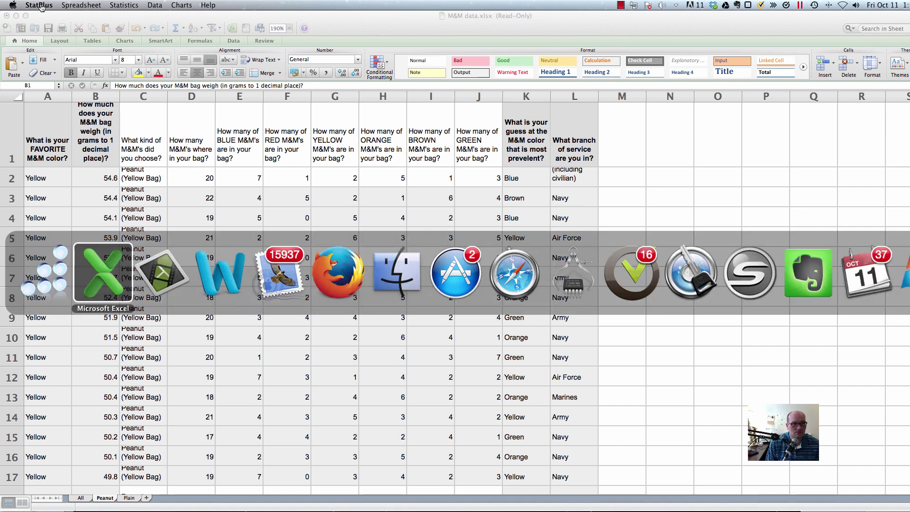
key(super+Tab)
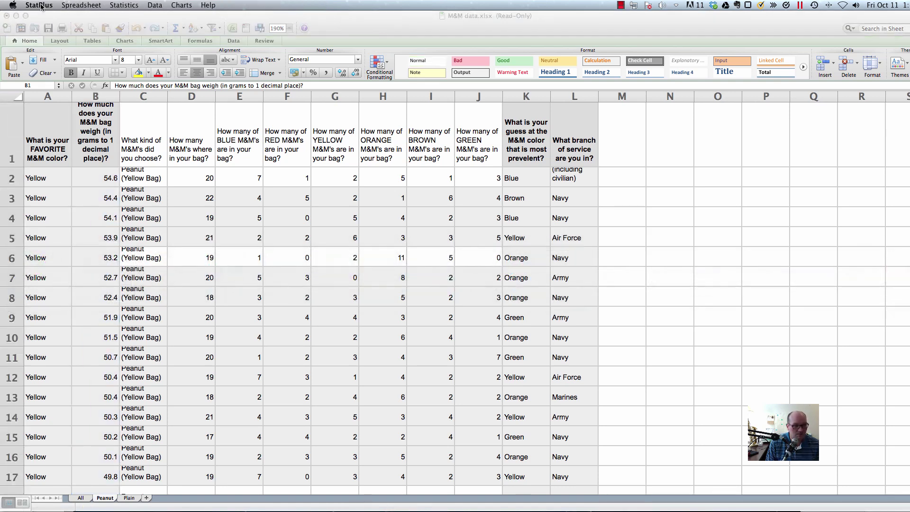
Start a Basic Statistics Histogram, accept its Advanced Options, and begin the input range at cell B1
click(78, 5)
mouse_move(111, 6)
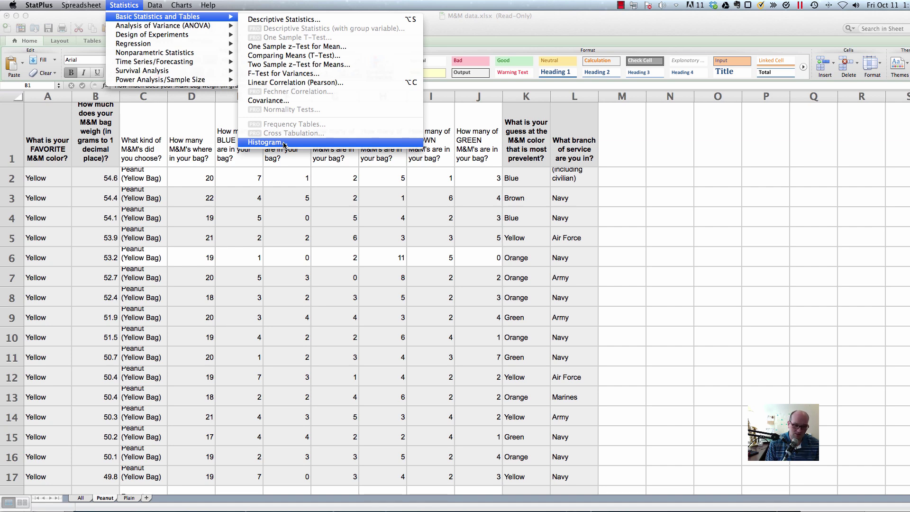
click(284, 143)
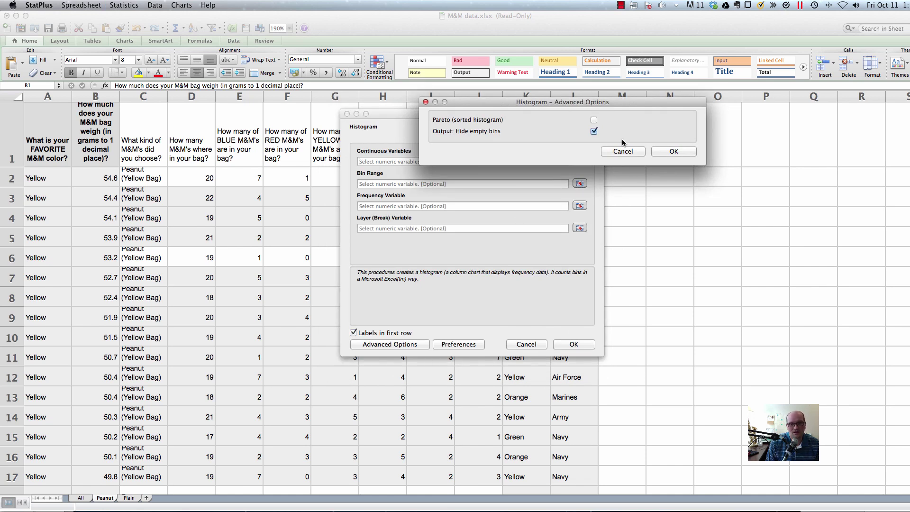
click(672, 152)
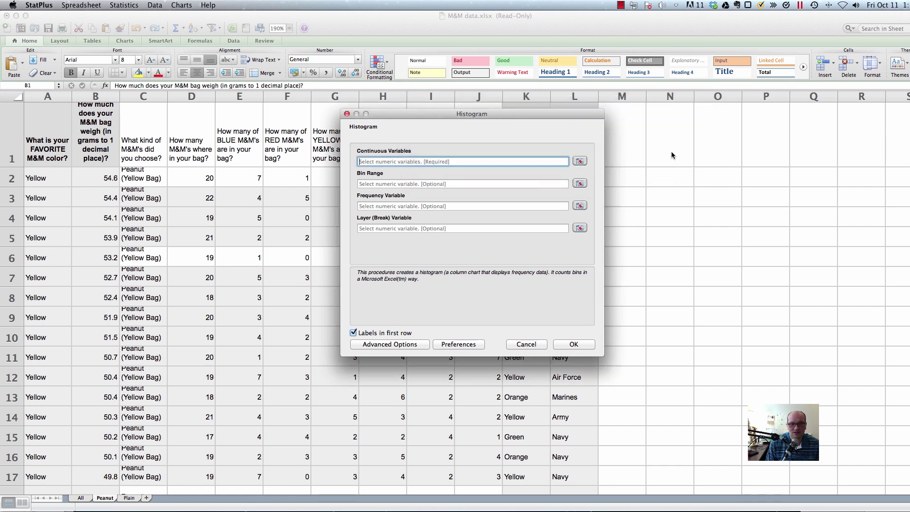
click(581, 161)
click(86, 139)
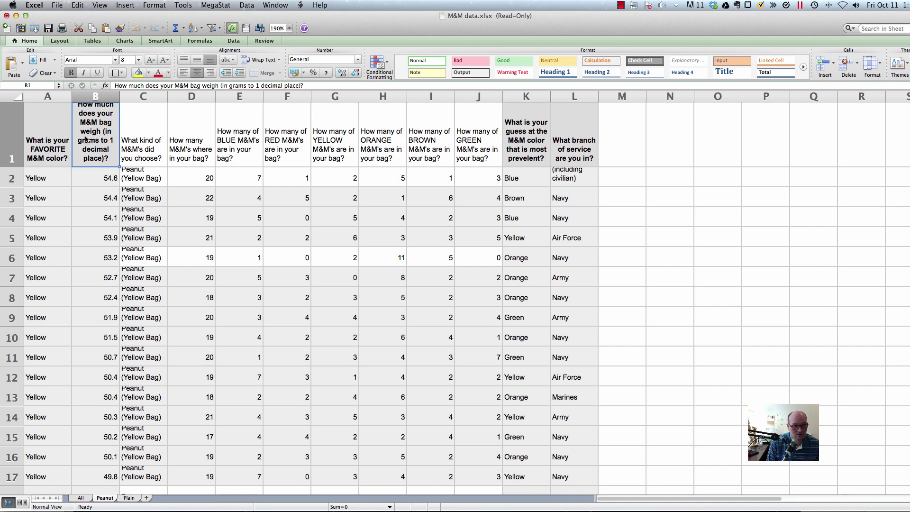
Select Peanut cells B1:B146 as the input and run the histogram
key(super+shift+Down)
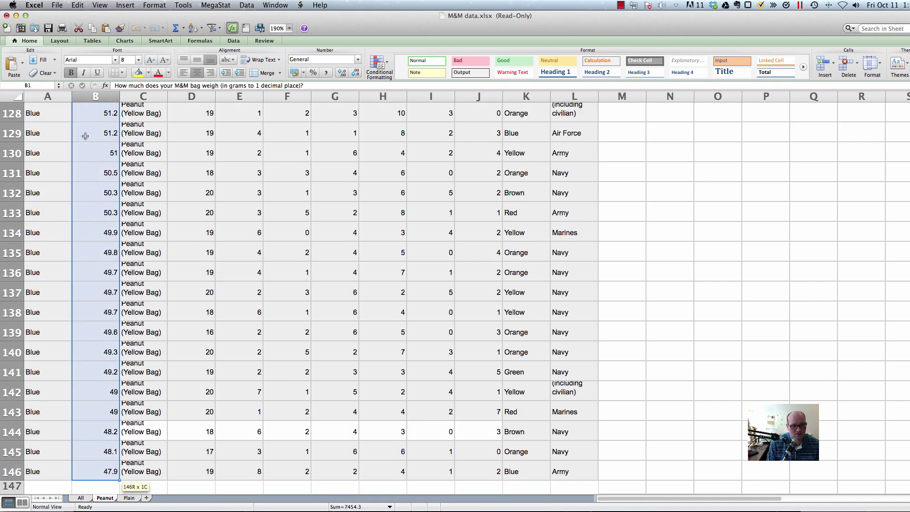
key(super+Tab)
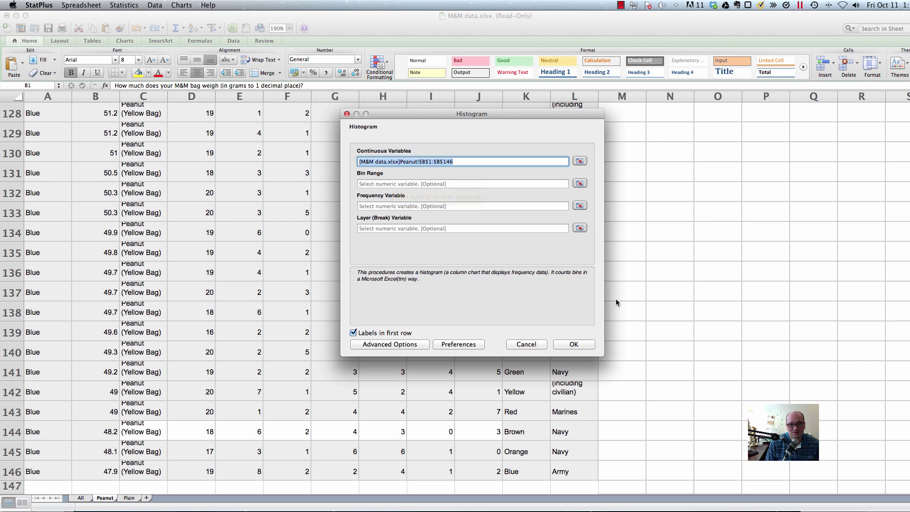
click(581, 345)
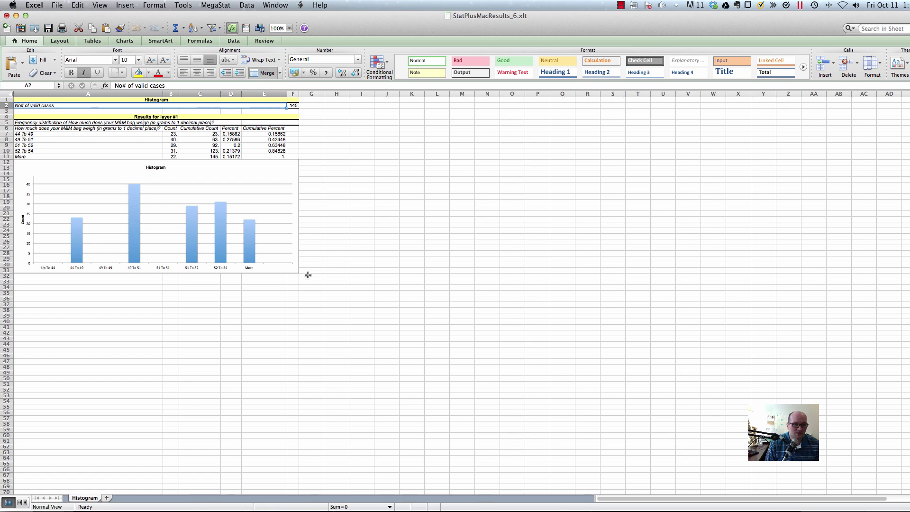
key(super+Tab)
key(super+Tab)
key(super+Tab)
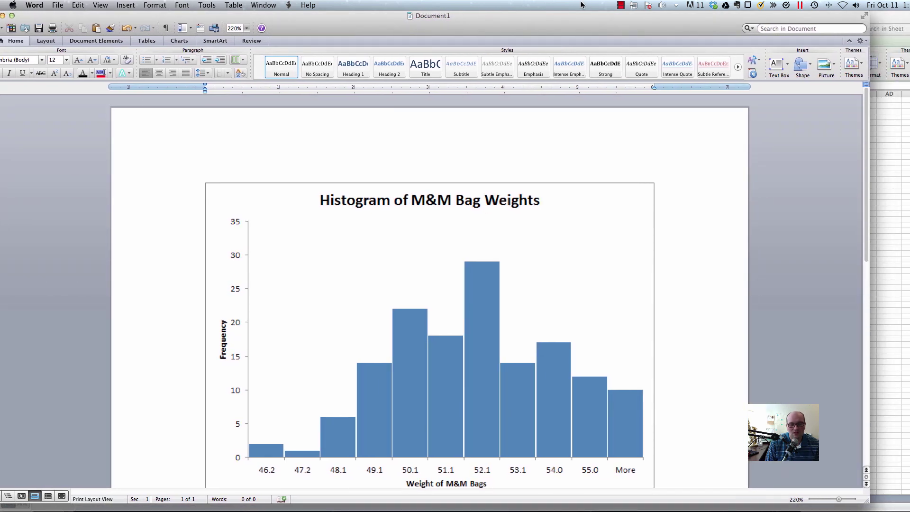
key(super+m)
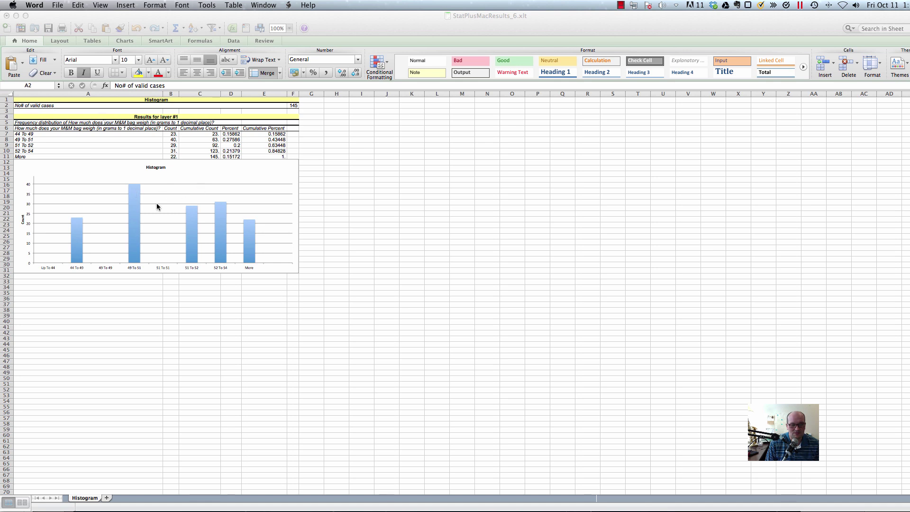
click(183, 170)
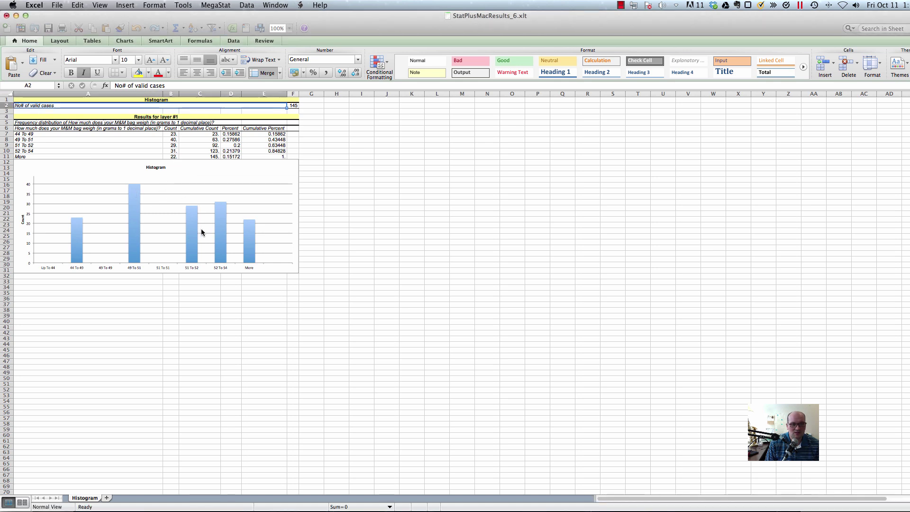
Move the histogram chart below the frequency table and select the 44 To 49 bin label
click(195, 163)
drag(196, 163, 216, 228)
click(156, 135)
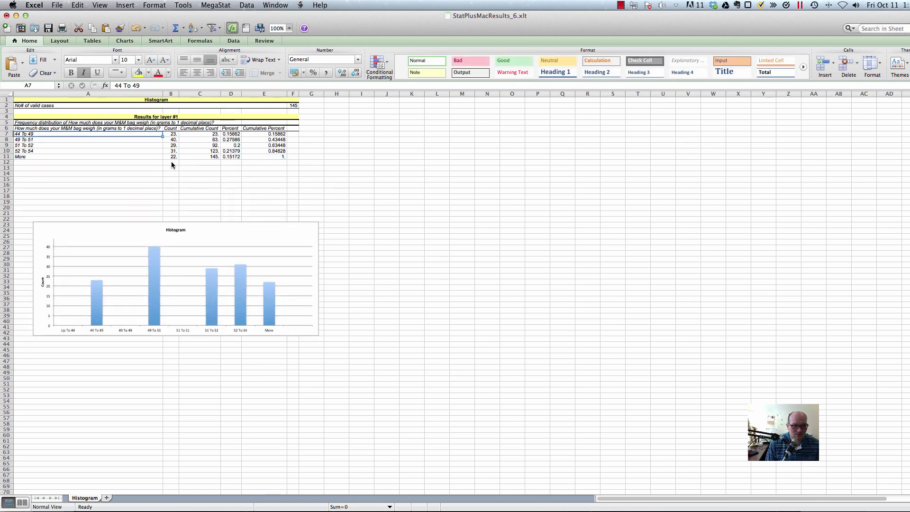
key(Up)
key(Down)
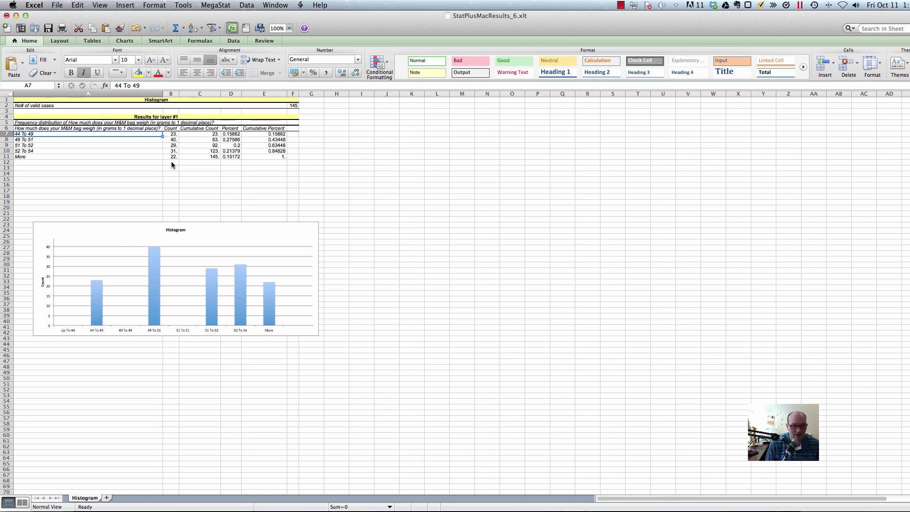
Review bin labels 49 To 51 through 52 To 54, then close the results workbook without saving
key(Down)
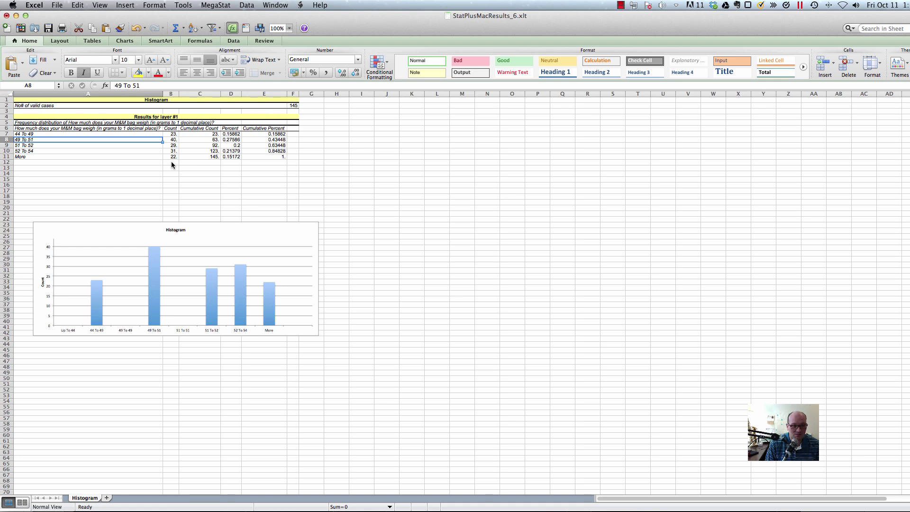
key(Down)
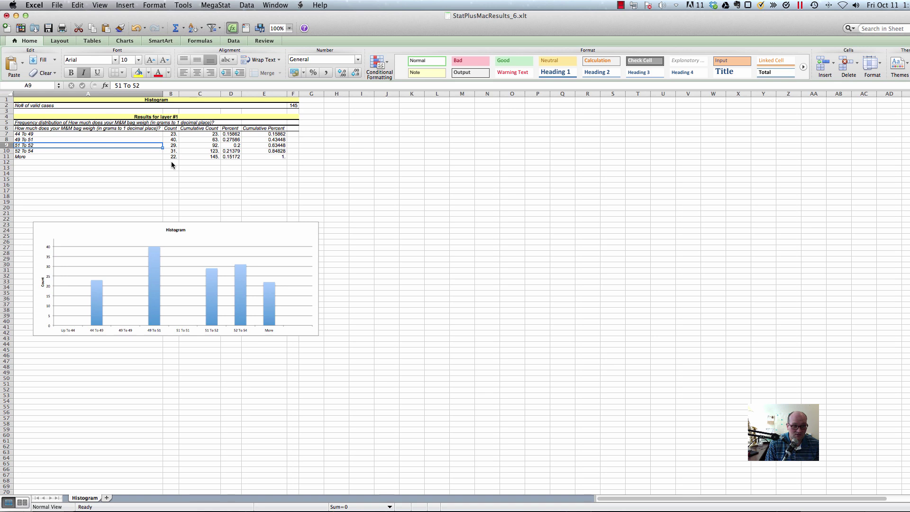
key(Down)
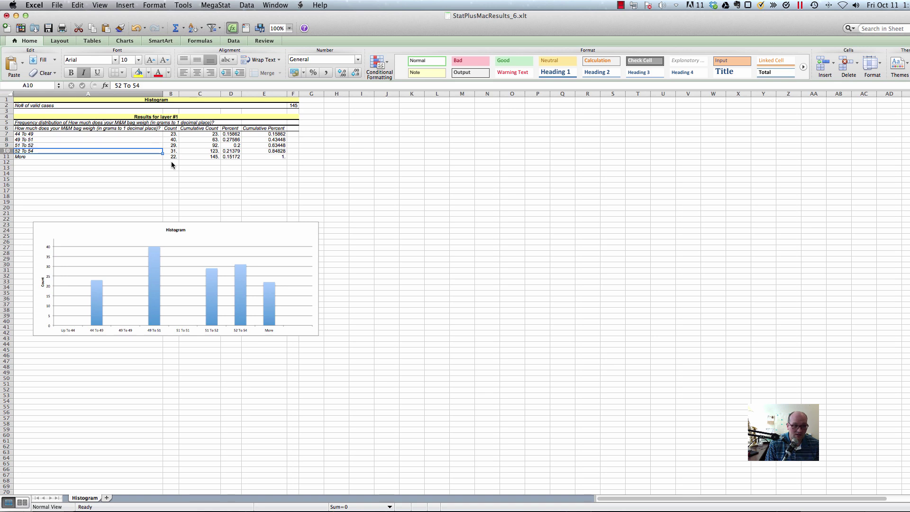
click(7, 16)
click(448, 80)
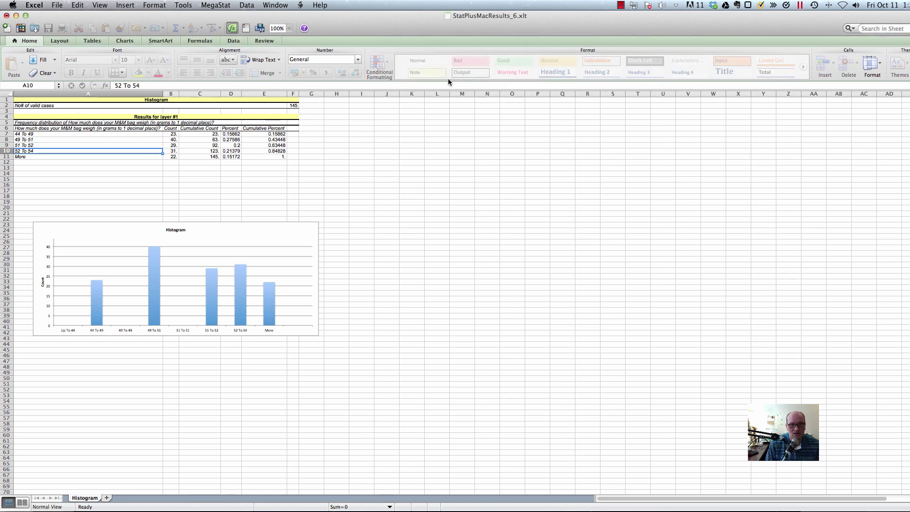
Bring StatPlus forward and start a Descriptive Statistics analysis
key(super+Tab)
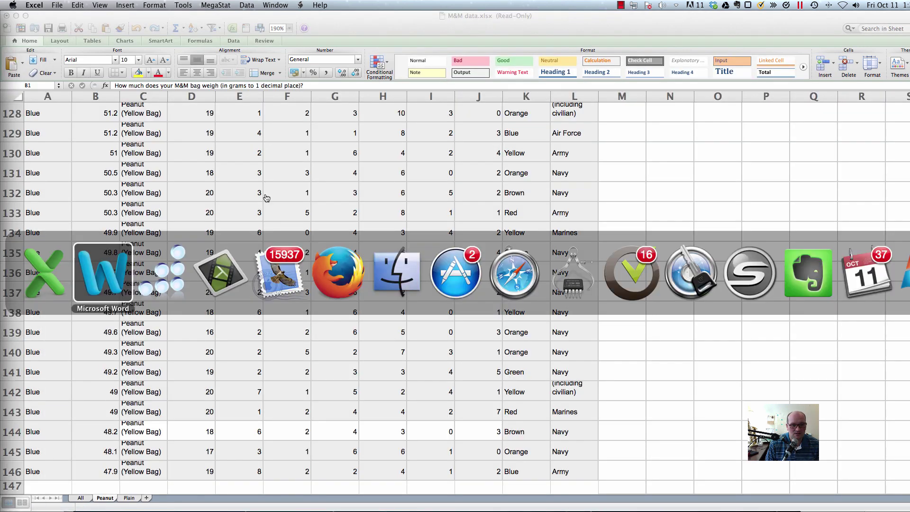
key(super+Tab)
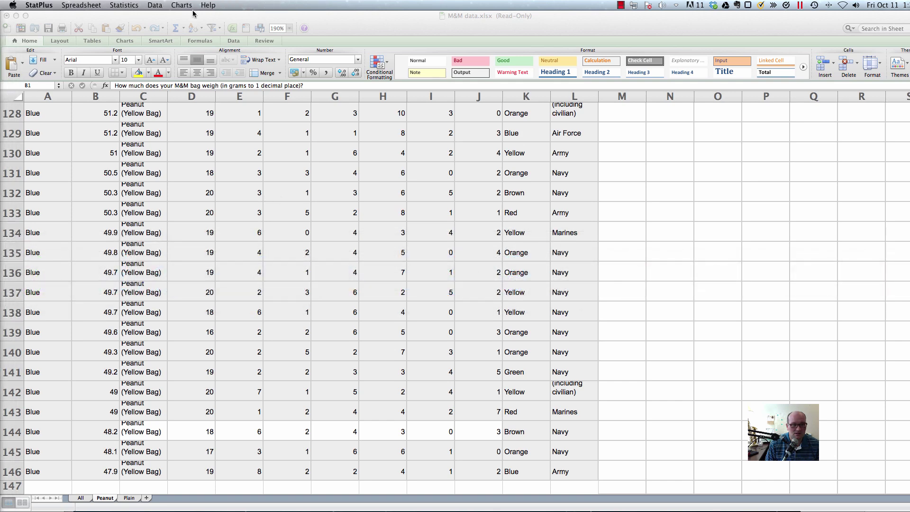
click(127, 5)
mouse_move(134, 16)
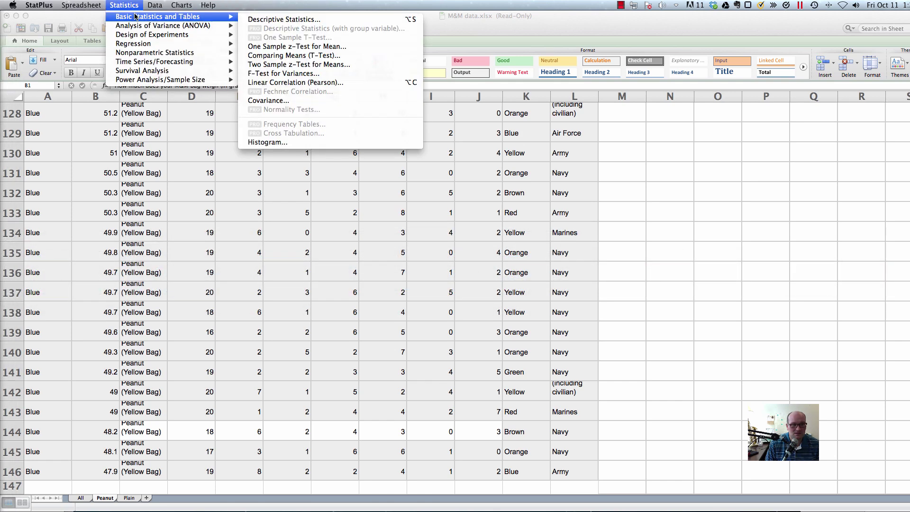
click(286, 20)
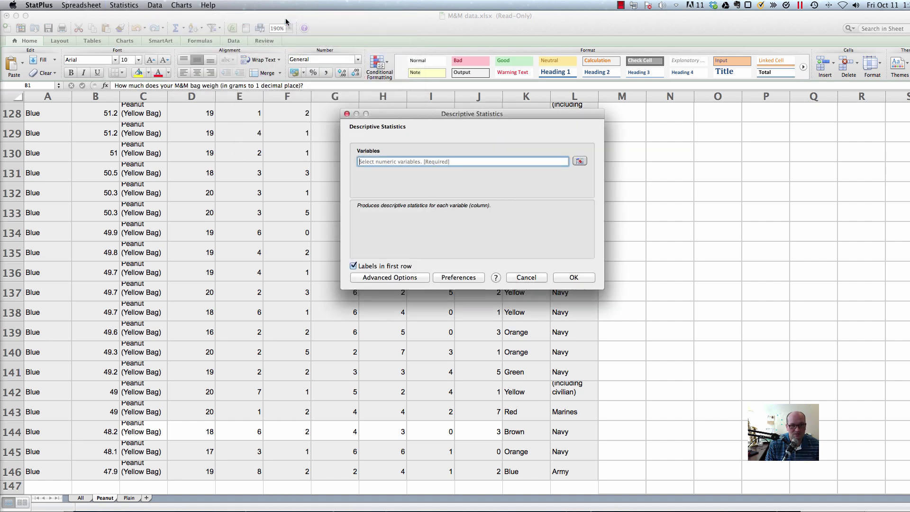
Set the variable range to the bag-weight column, Peanut B1:B146
click(580, 162)
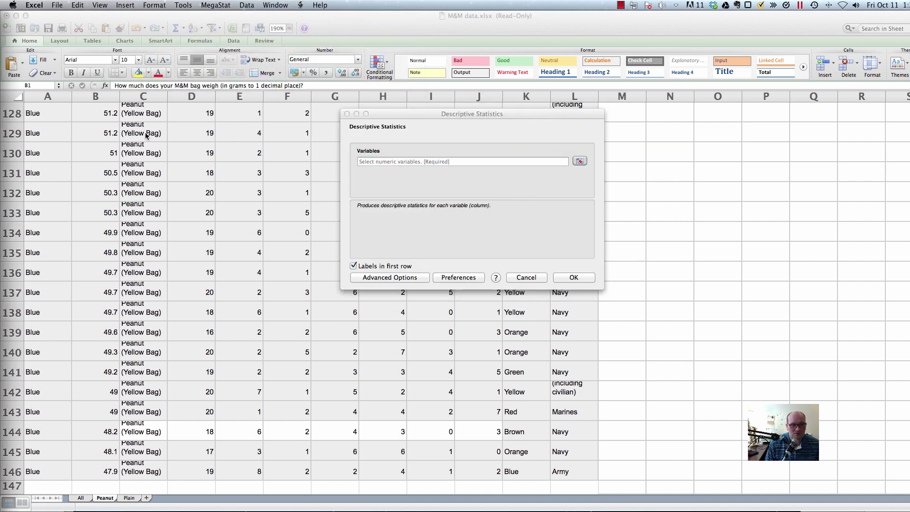
click(95, 114)
key(ctrl+Up)
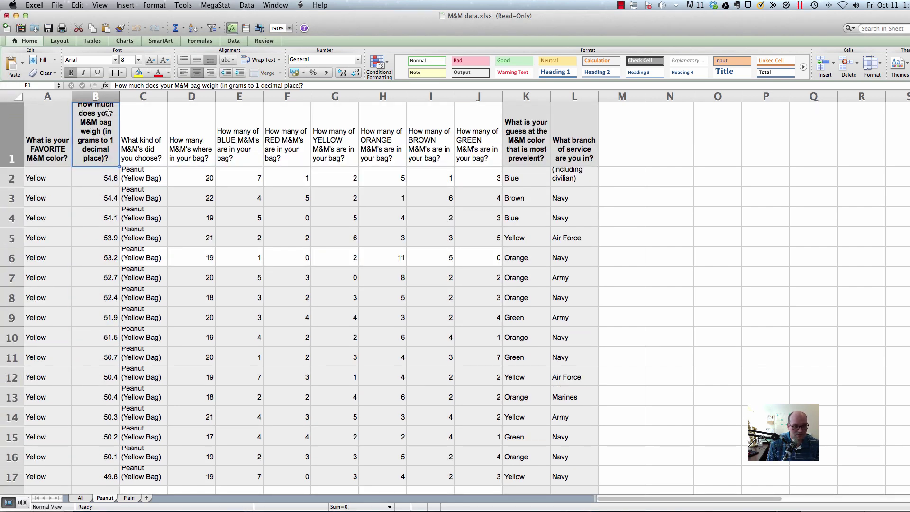
key(ctrl+shift+Down)
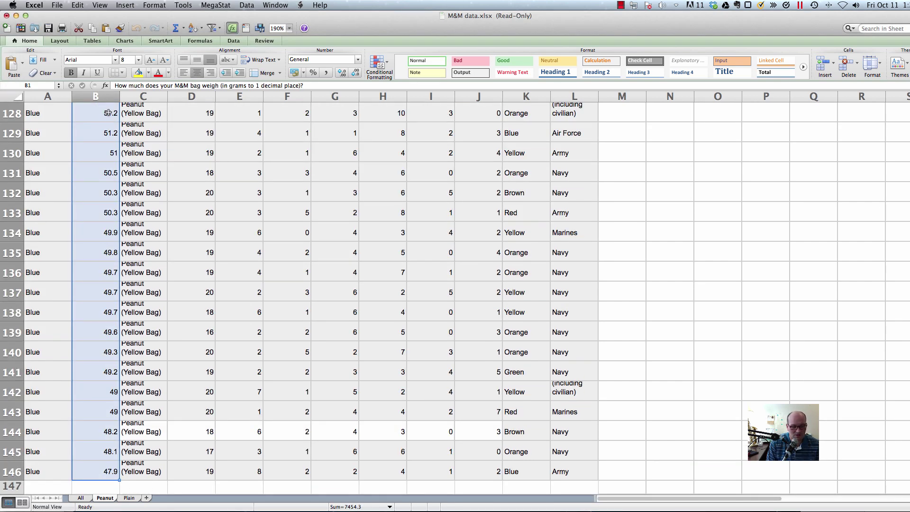
key(super+Tab)
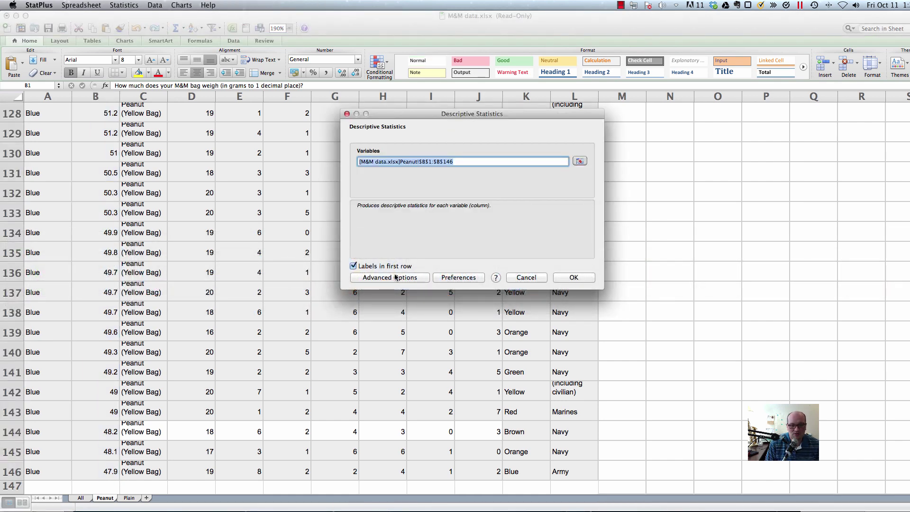
In Advanced Options, turn on Plot histogram and set the number of intervals to 10
click(396, 277)
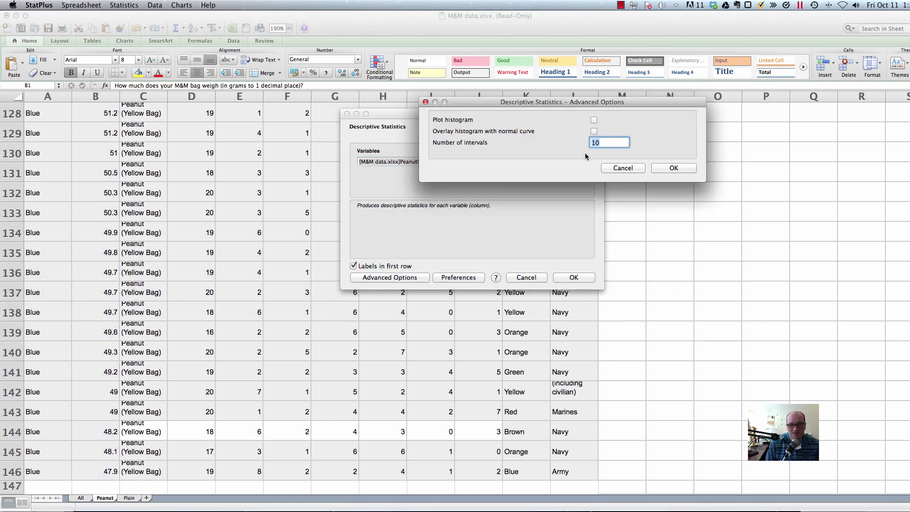
click(593, 120)
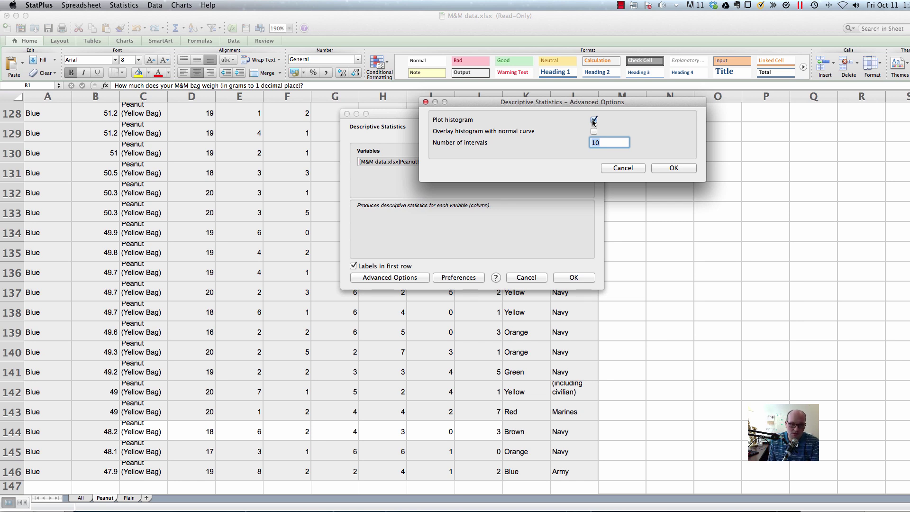
click(606, 144)
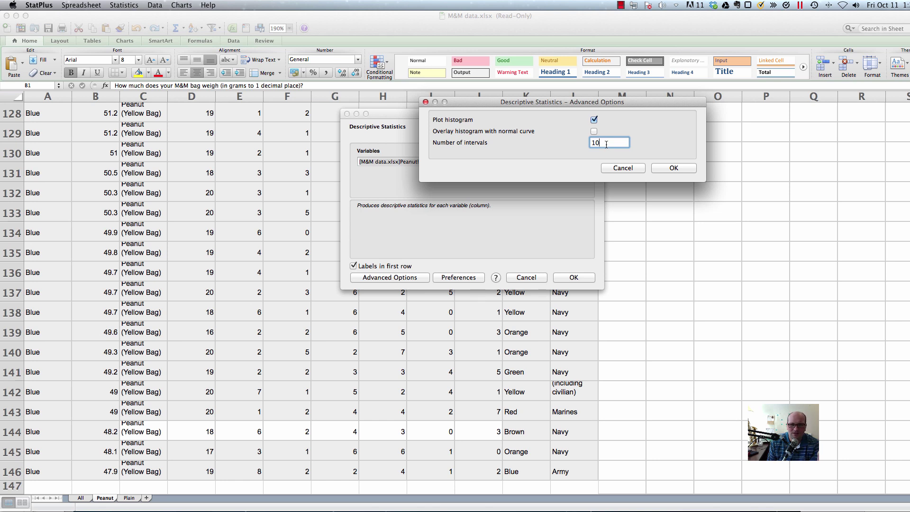
drag(599, 142, 581, 143)
click(601, 144)
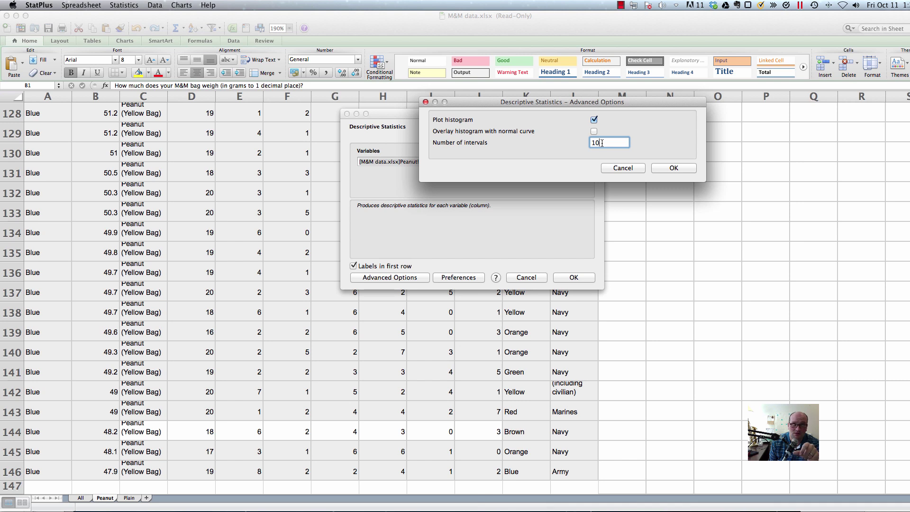
Run the descriptive statistics (count 145, mean 51.40897) and enlarge the histogram chart
click(674, 168)
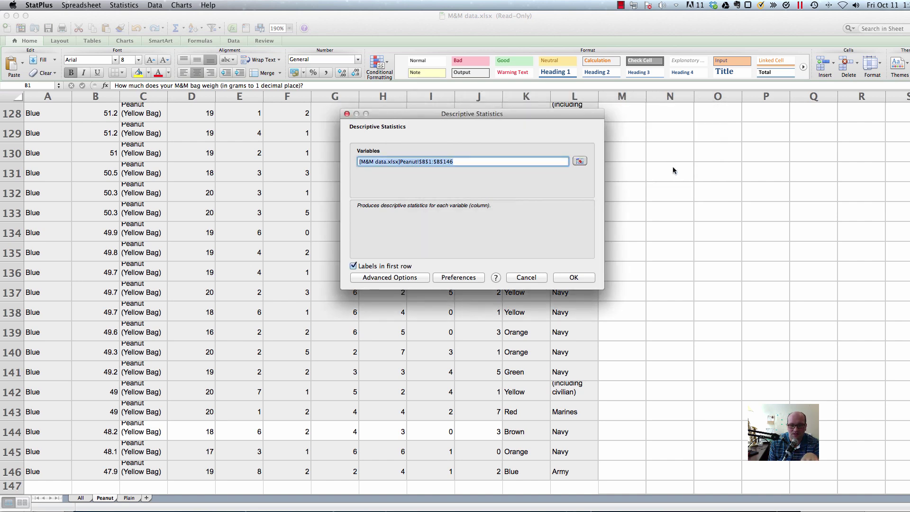
click(574, 279)
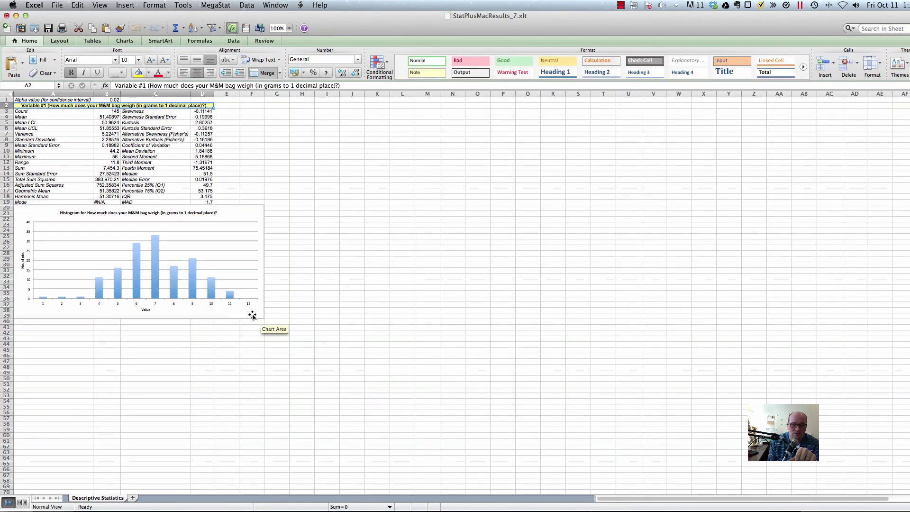
click(255, 314)
drag(264, 319, 355, 394)
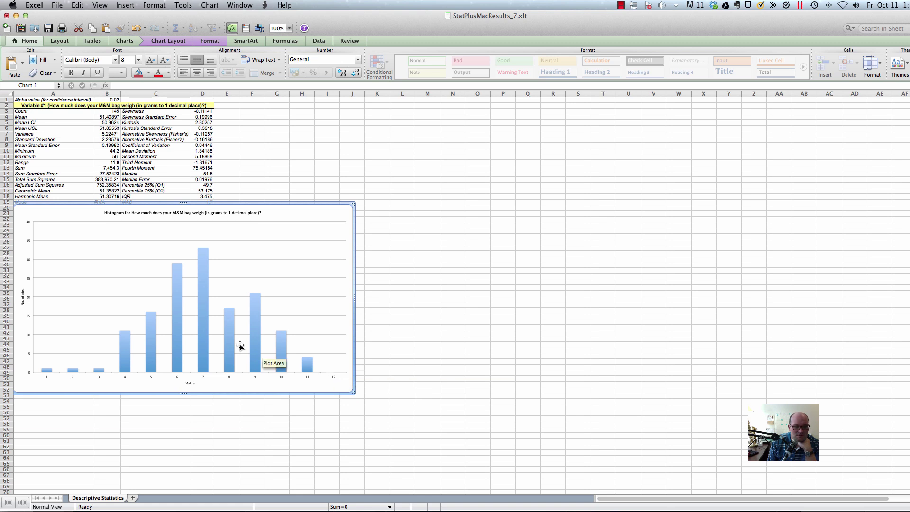
click(204, 303)
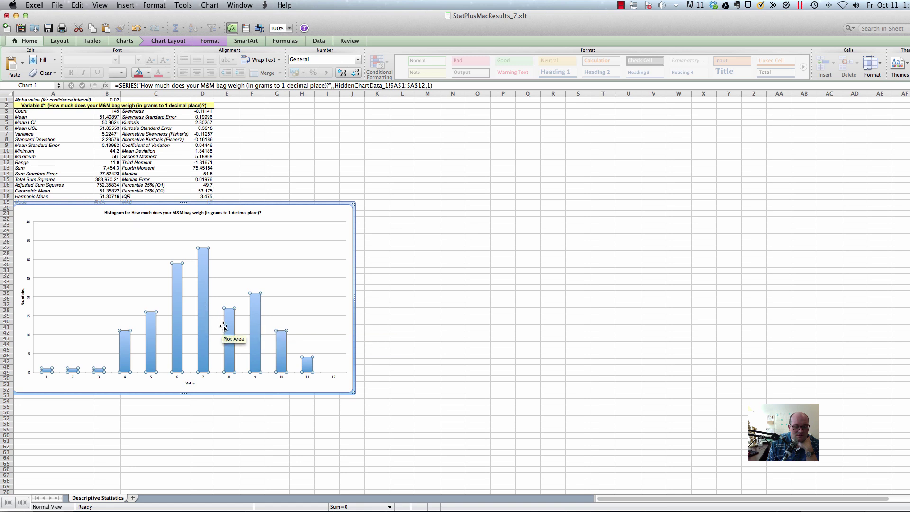
Set the bar series gap width to 5% and enlarge the histogram chart further
click(203, 303)
double_click(202, 299)
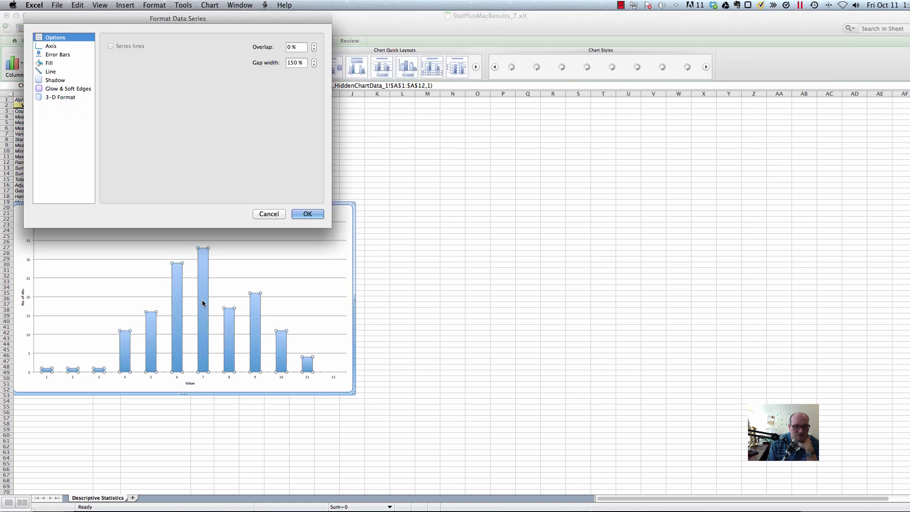
double_click(295, 63)
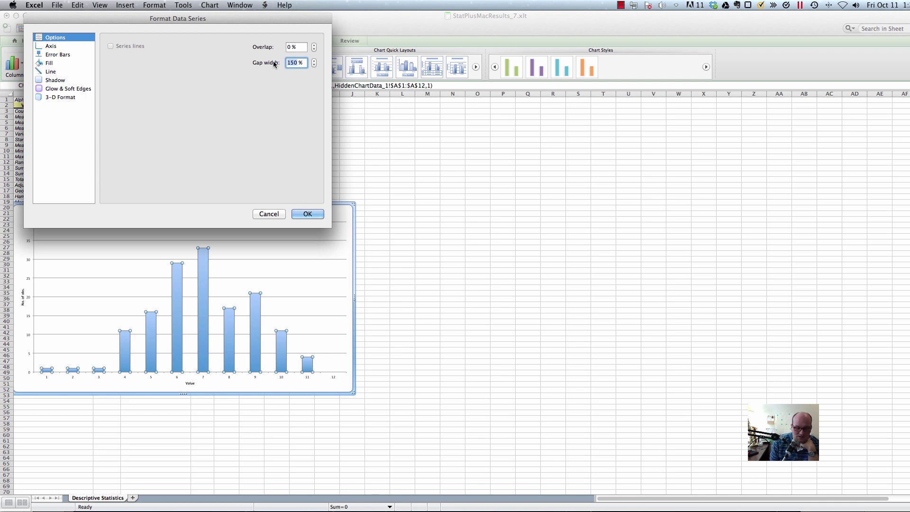
text(5)
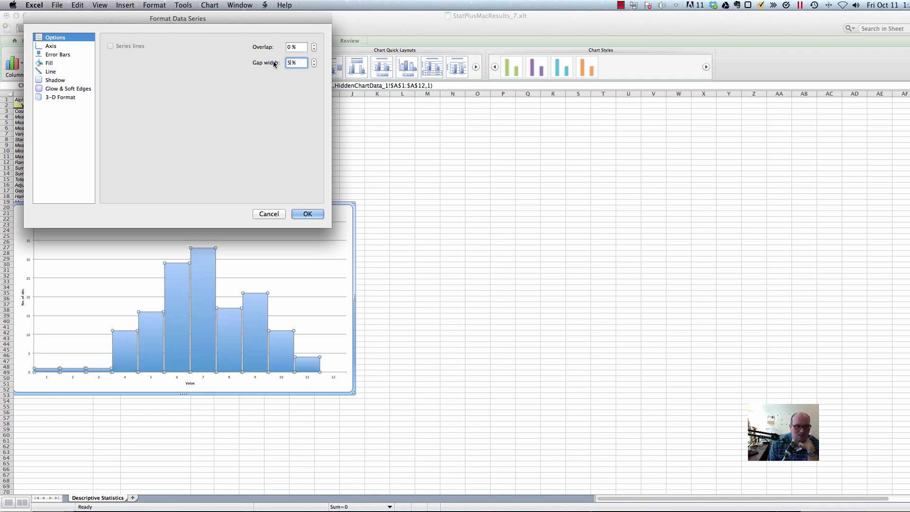
click(308, 214)
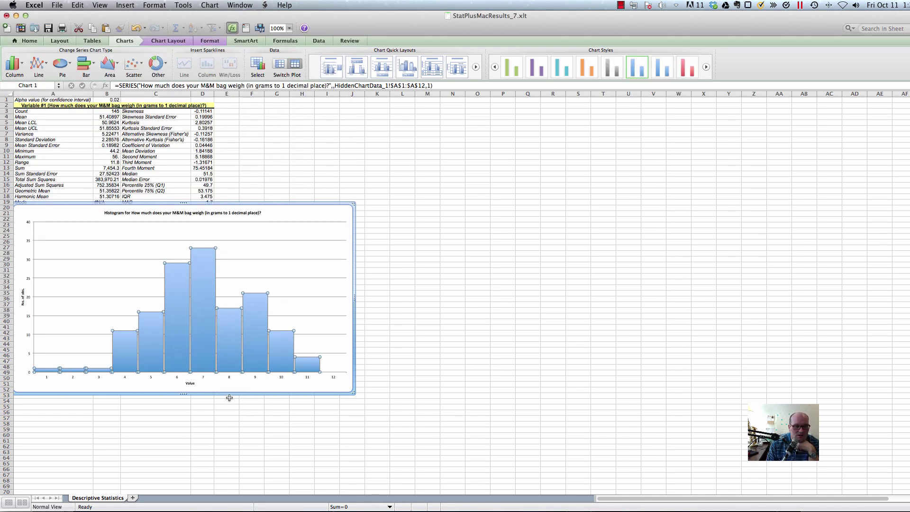
click(354, 392)
drag(353, 392, 363, 417)
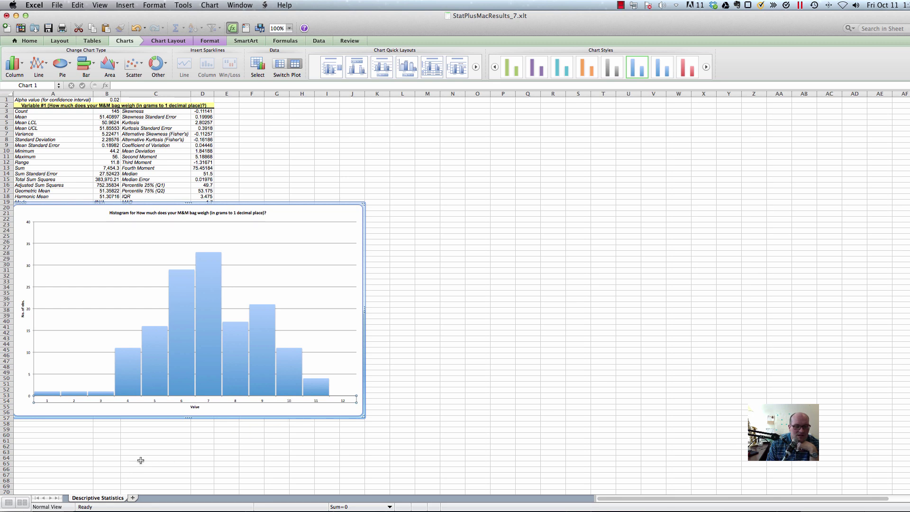
click(207, 349)
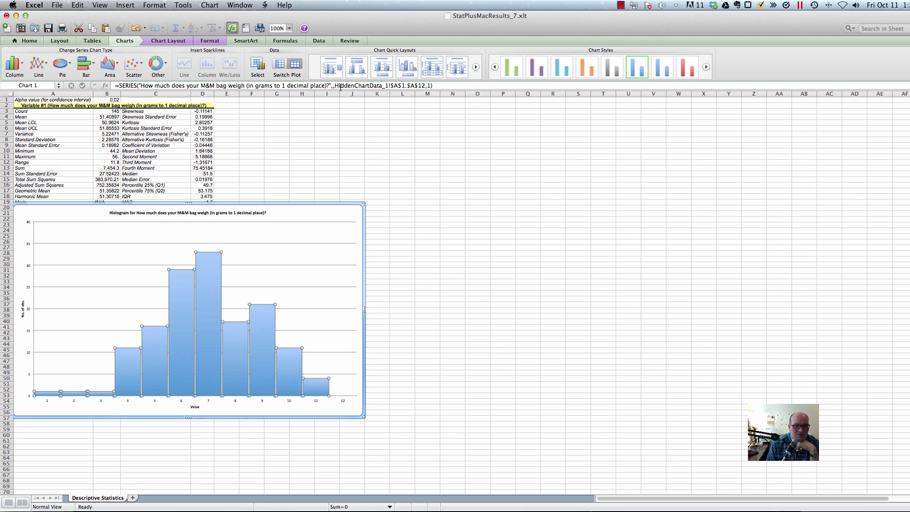
drag(335, 85, 390, 87)
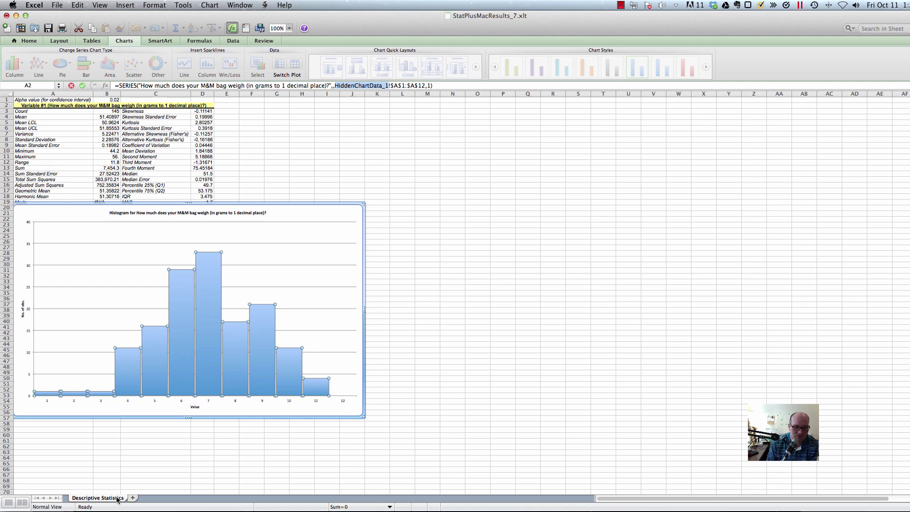
Unhide the HiddenChartData_1 sheet
right_click(117, 500)
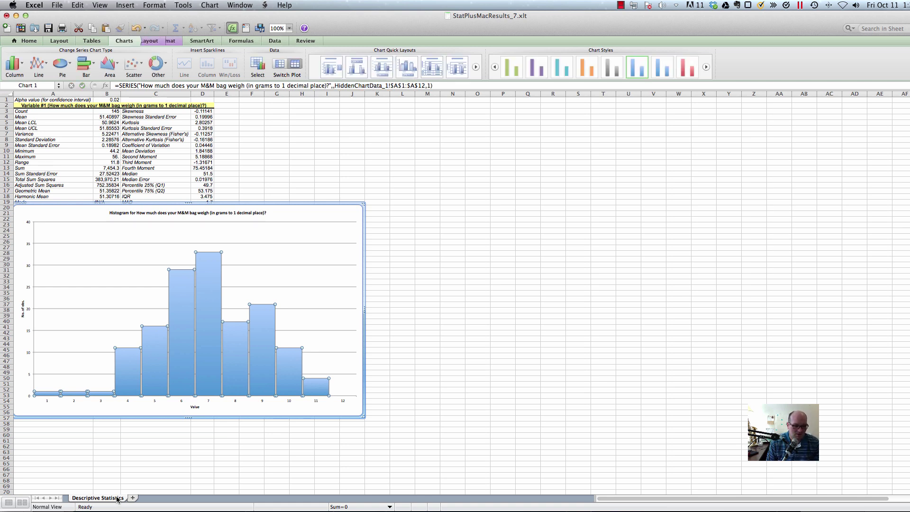
click(85, 466)
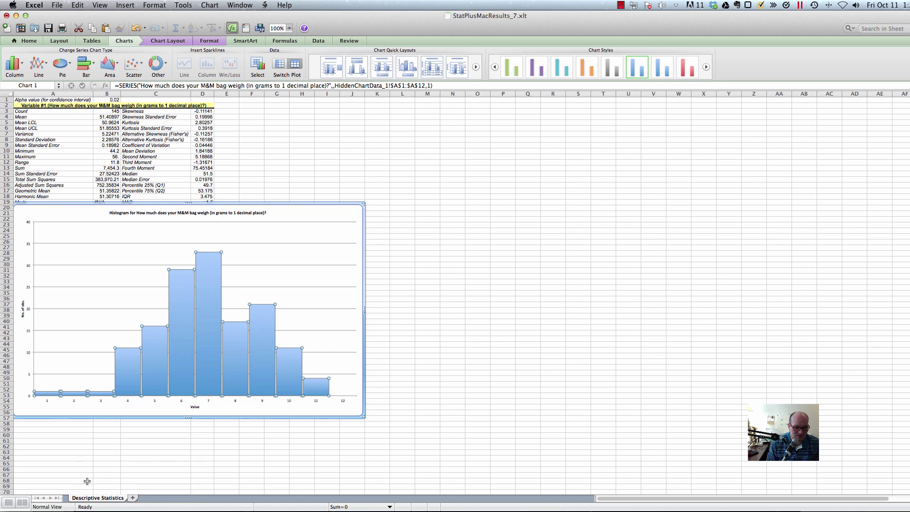
right_click(108, 501)
click(130, 493)
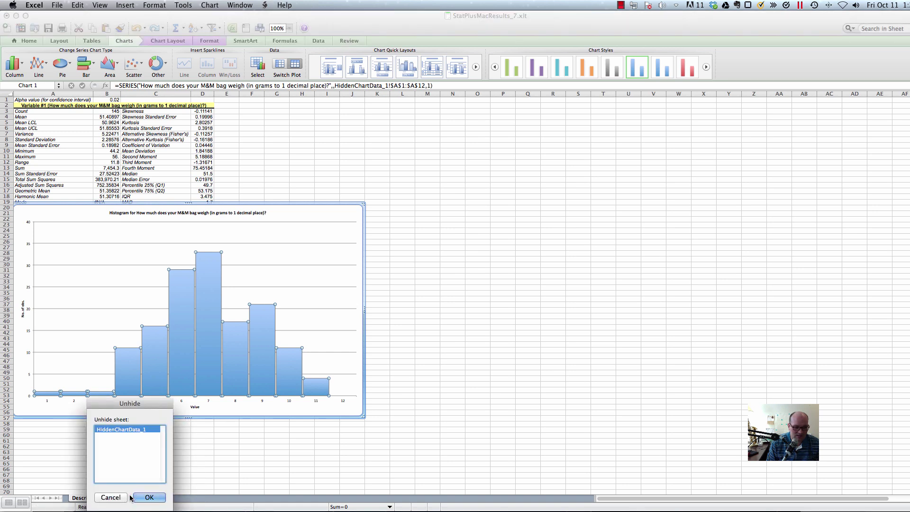
drag(142, 404, 334, 99)
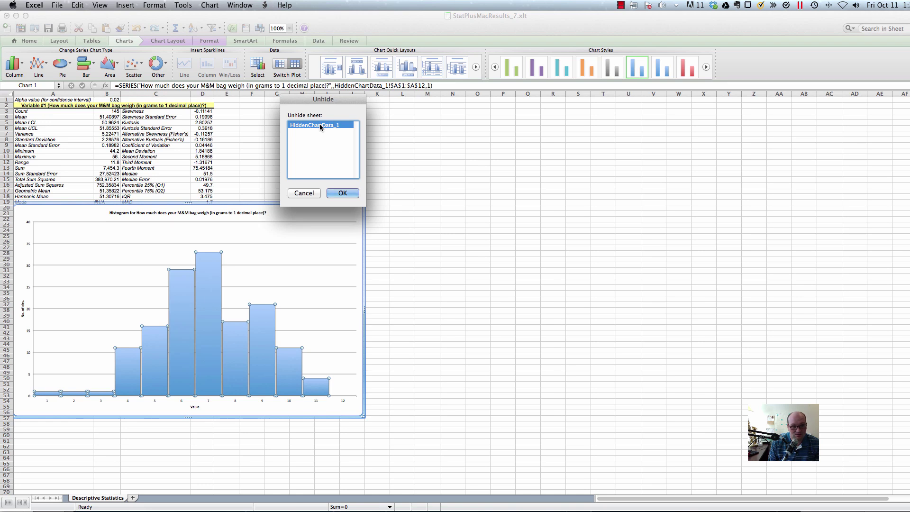
click(342, 192)
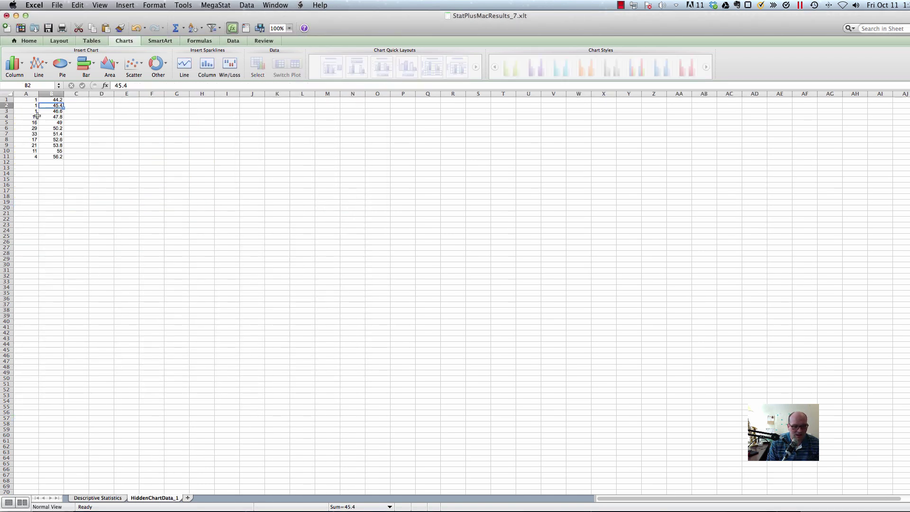
Go to HiddenChartData_1 and check the first bin rows' values in columns A and B
click(119, 499)
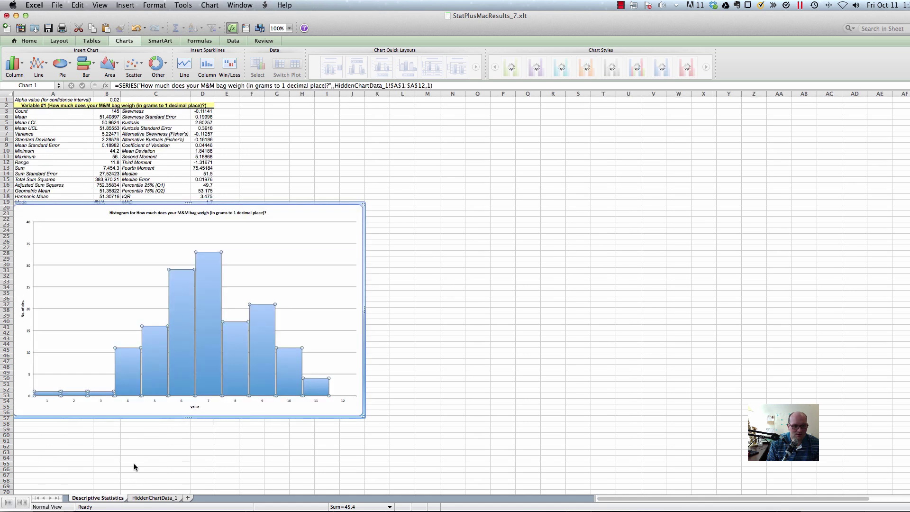
click(155, 498)
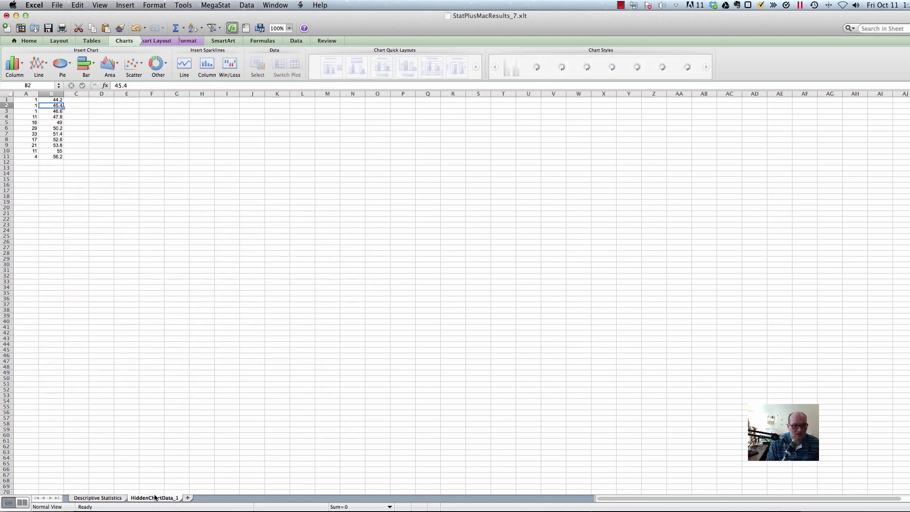
click(35, 106)
click(54, 101)
click(33, 100)
click(56, 101)
Change the 45.4 bin's count in A2 to 2 and delete the 44.2 bin row
click(36, 106)
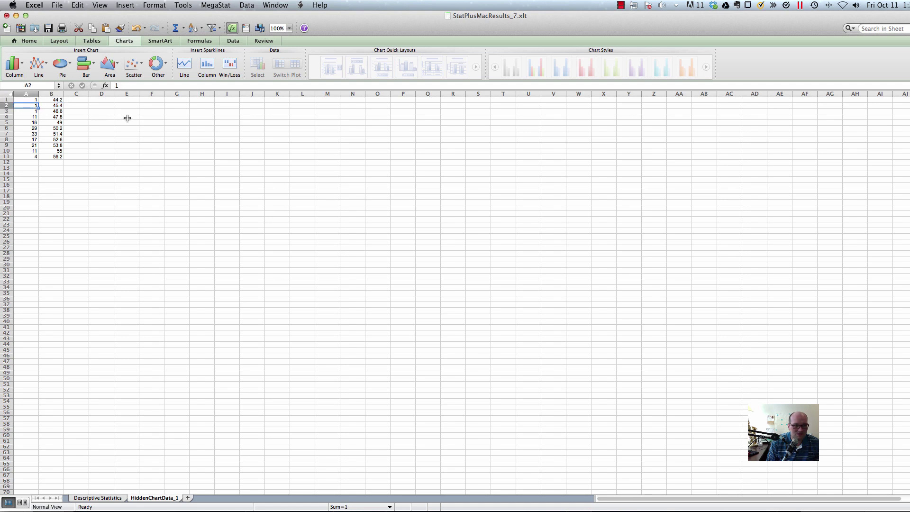
text(2)
key(Return)
key(Up)
key(Up)
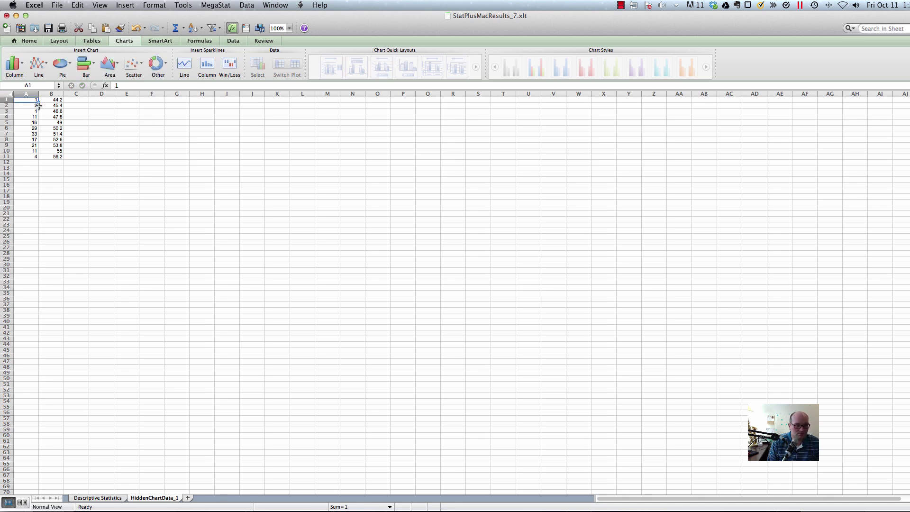
right_click(5, 99)
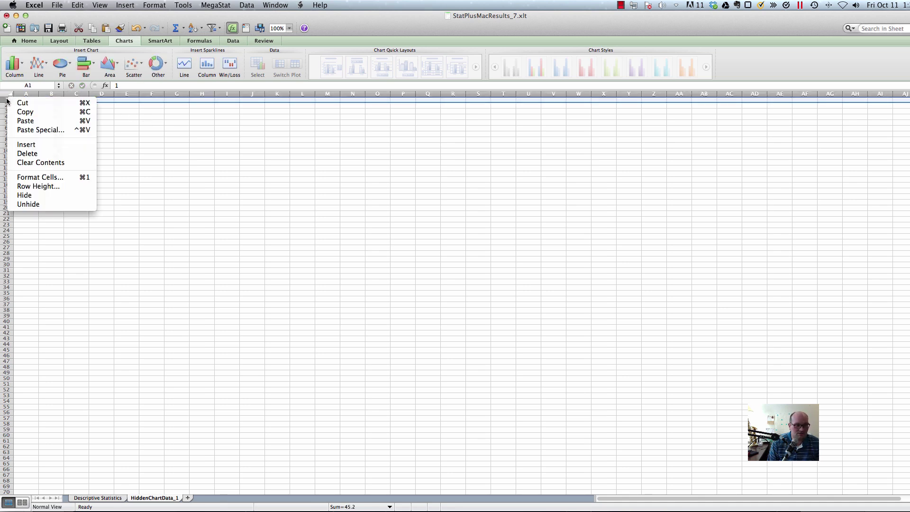
click(40, 153)
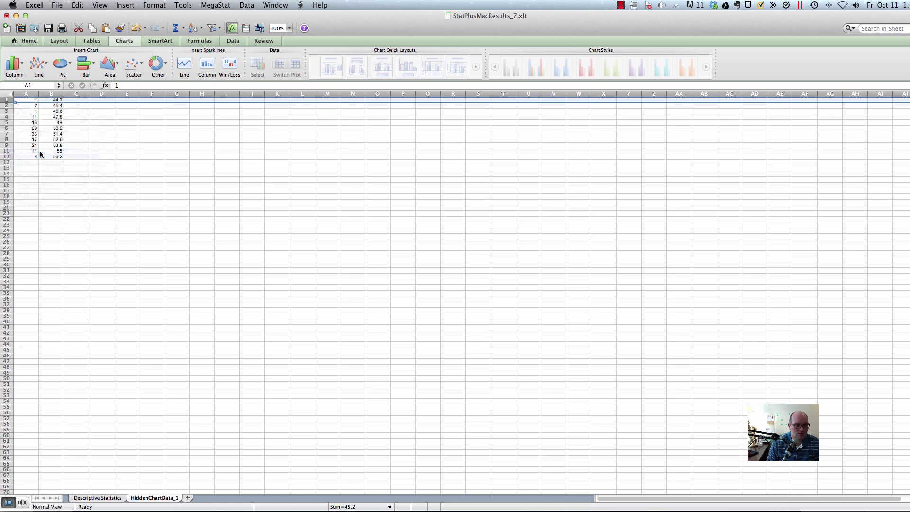
Return to the Descriptive Statistics sheet and open the histogram bar series' context menu
click(116, 499)
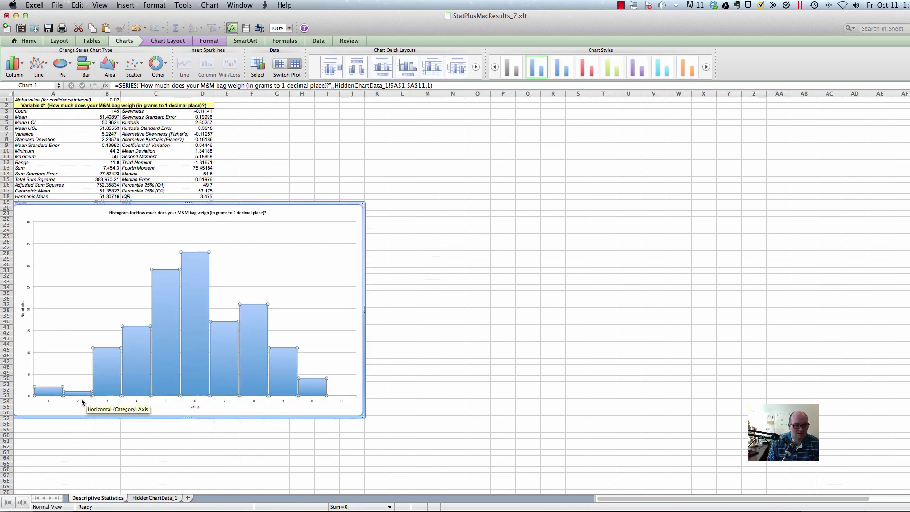
click(54, 402)
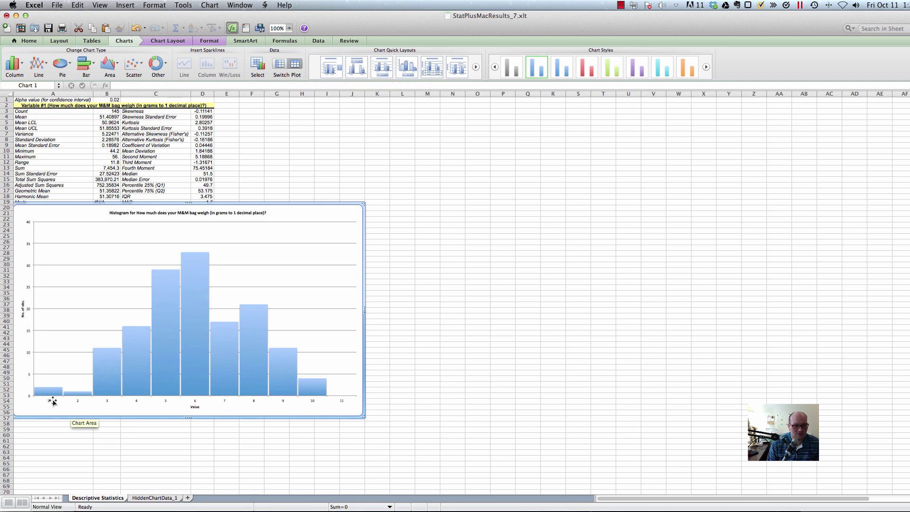
click(135, 357)
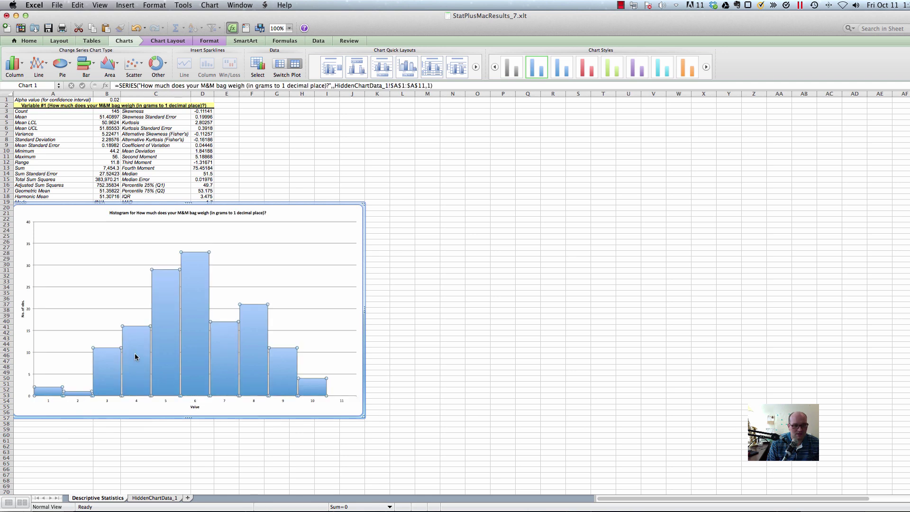
right_click(168, 334)
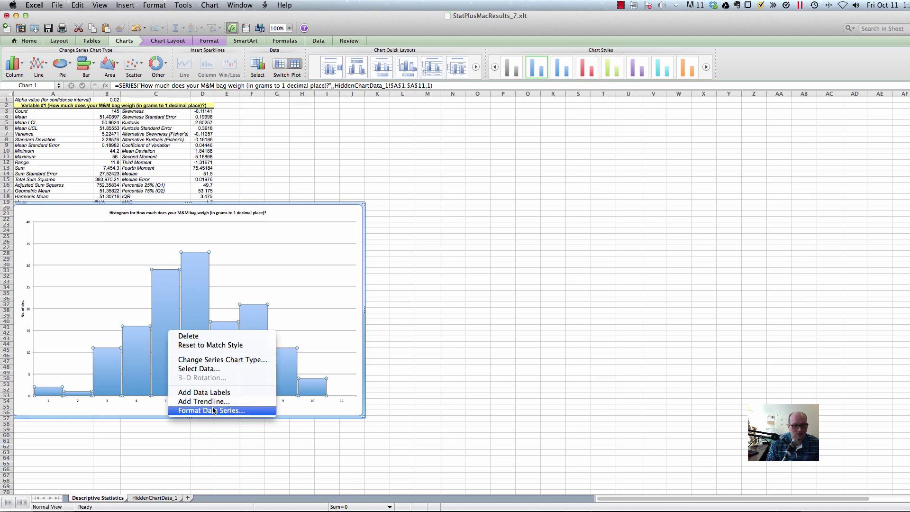
Use HiddenChartData_1 B1:B10 as the category axis labels so the axis shows bins 45.4–56.2
click(207, 370)
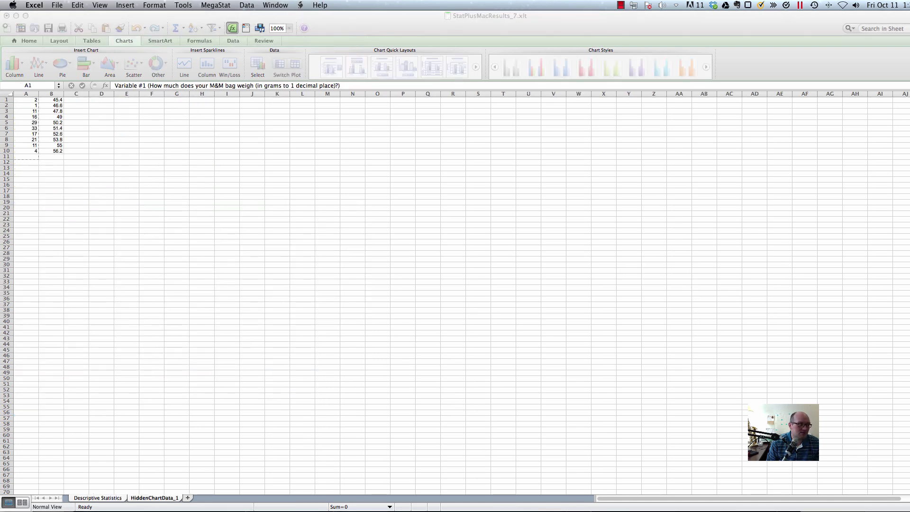
drag(175, 121, 571, 89)
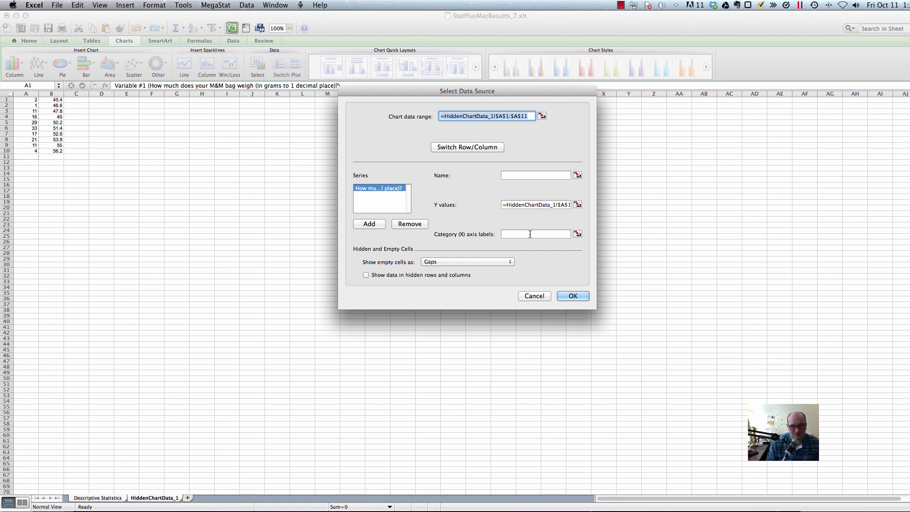
click(577, 234)
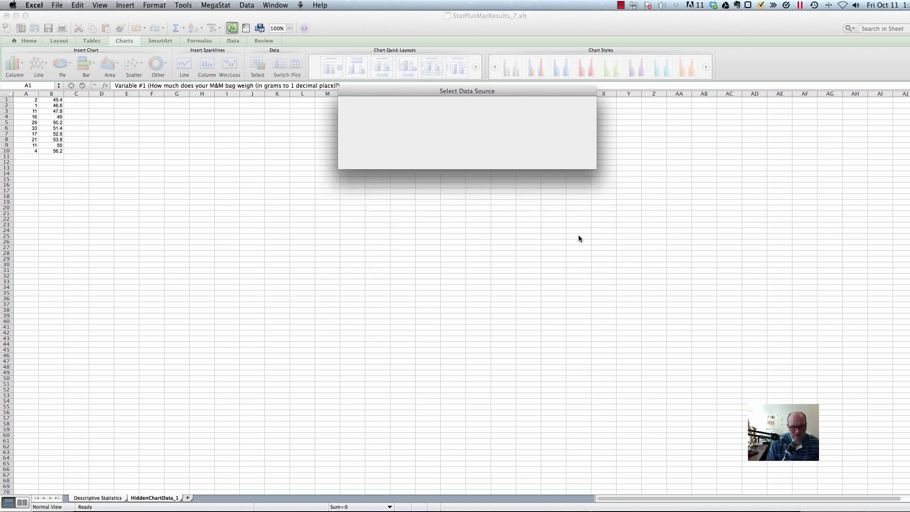
click(56, 100)
drag(56, 100, 54, 152)
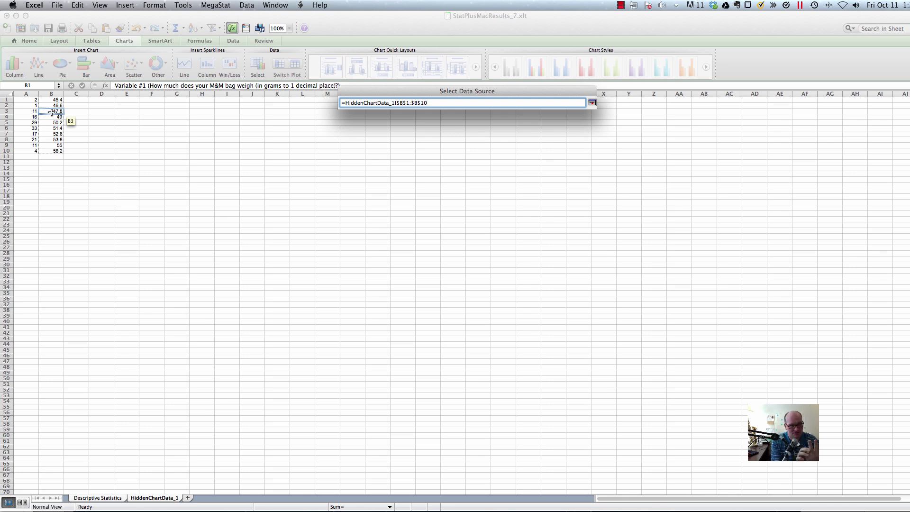
click(588, 103)
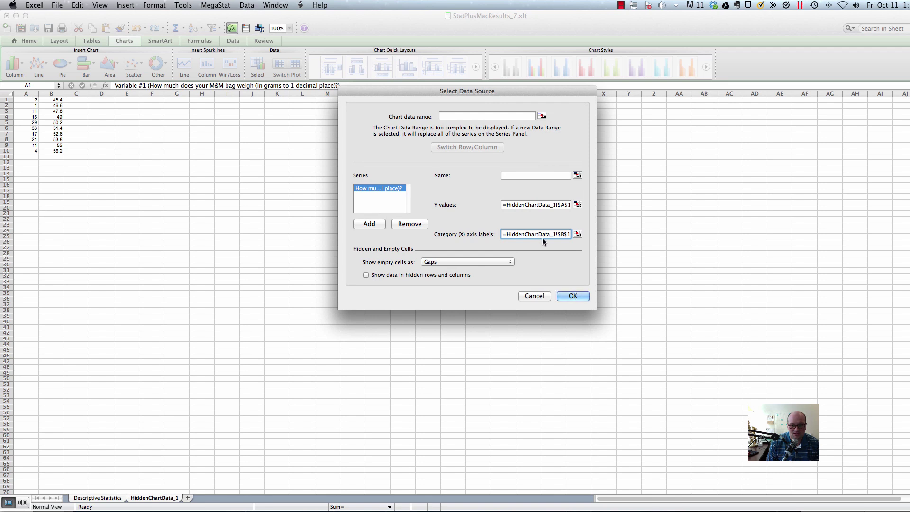
click(573, 296)
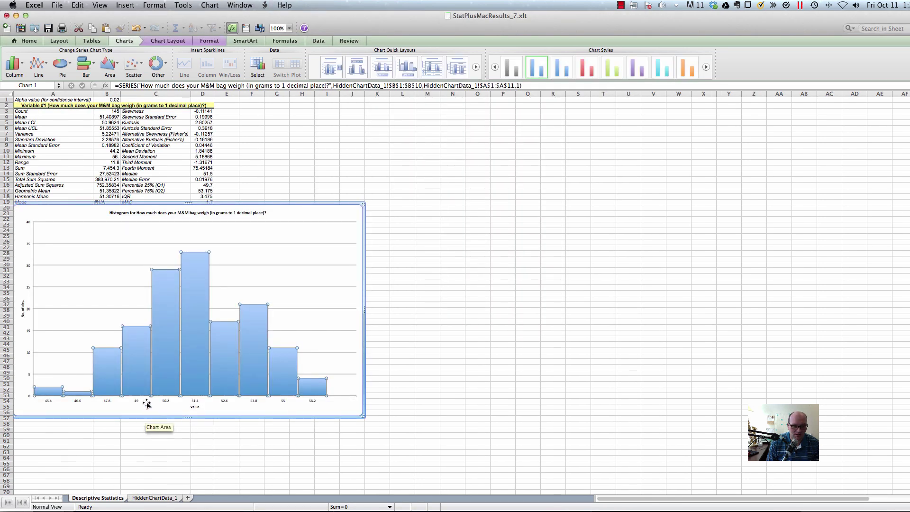
Enlarge the chart to about 10.95 by 6.95 inches and increase the horizontal axis font size
click(138, 399)
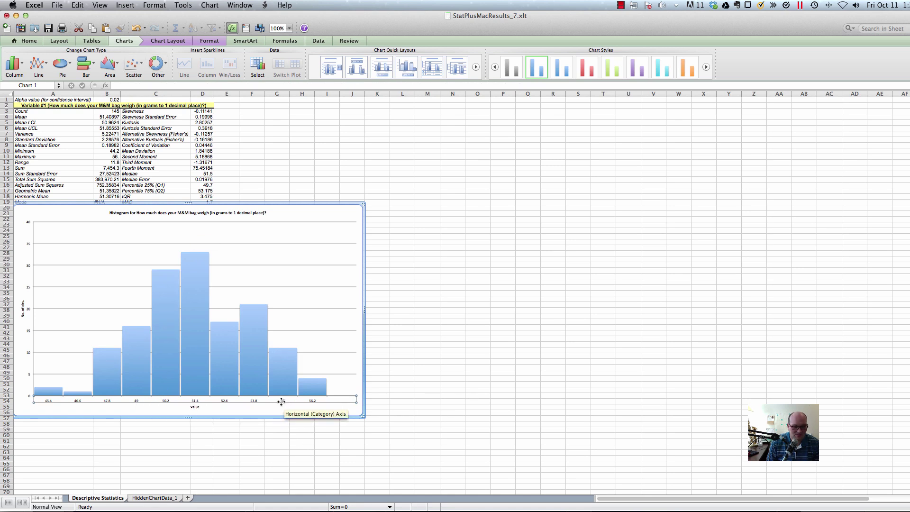
drag(363, 416, 392, 447)
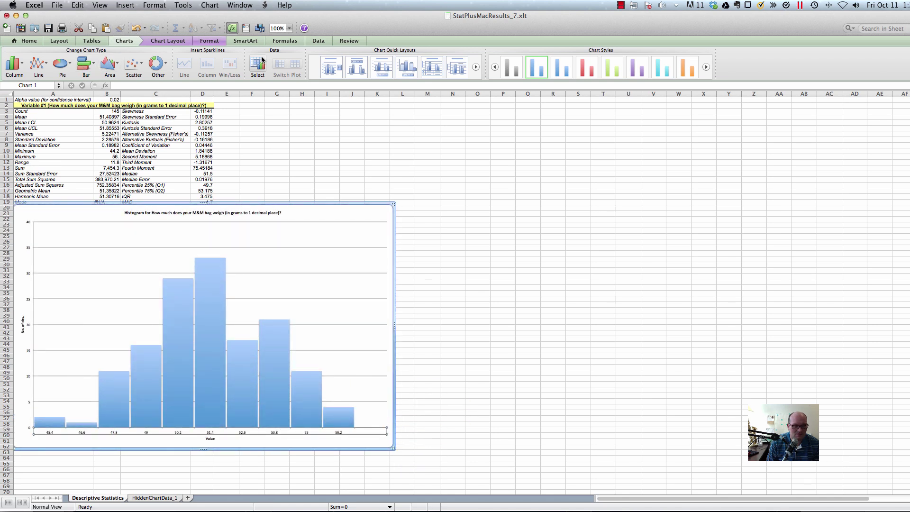
click(35, 42)
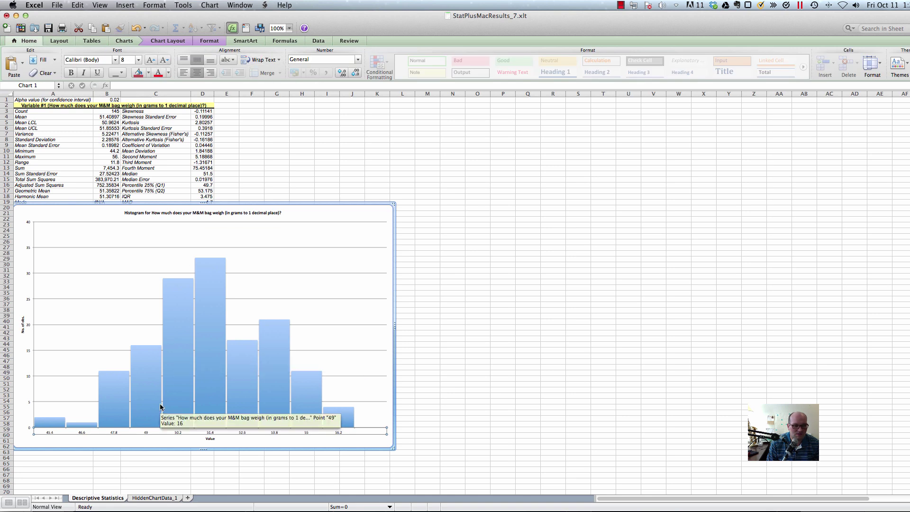
click(151, 61)
click(151, 60)
click(151, 60)
click(147, 64)
click(147, 63)
click(148, 64)
click(147, 63)
click(163, 60)
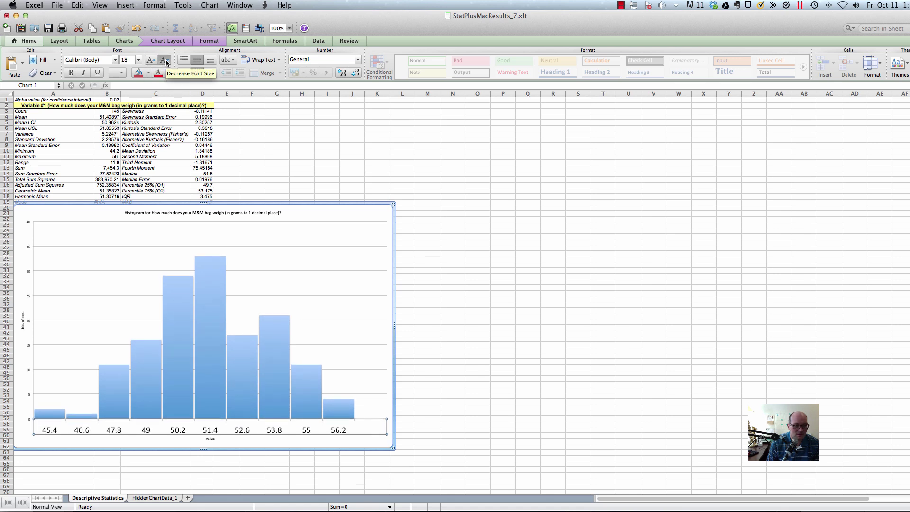
click(163, 60)
Rename the horizontal axis title to 'M&M Bag Weights'
click(210, 439)
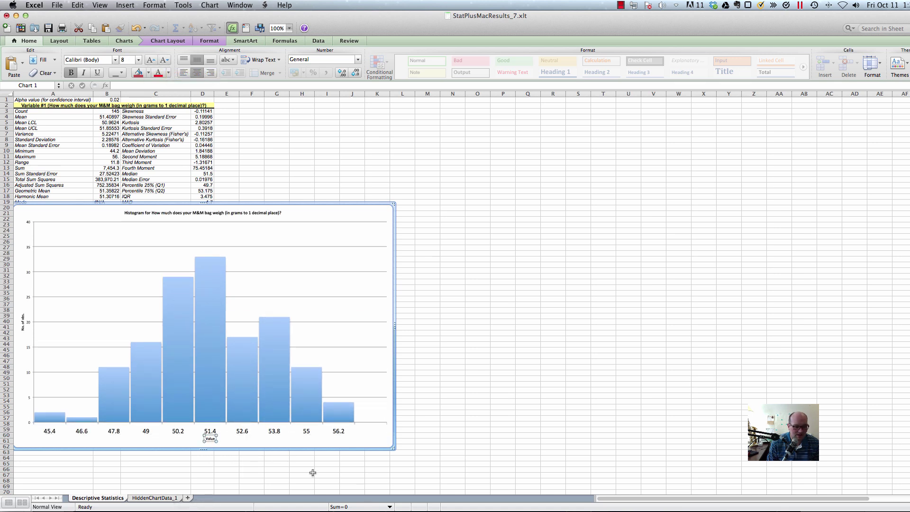
key(Delete)
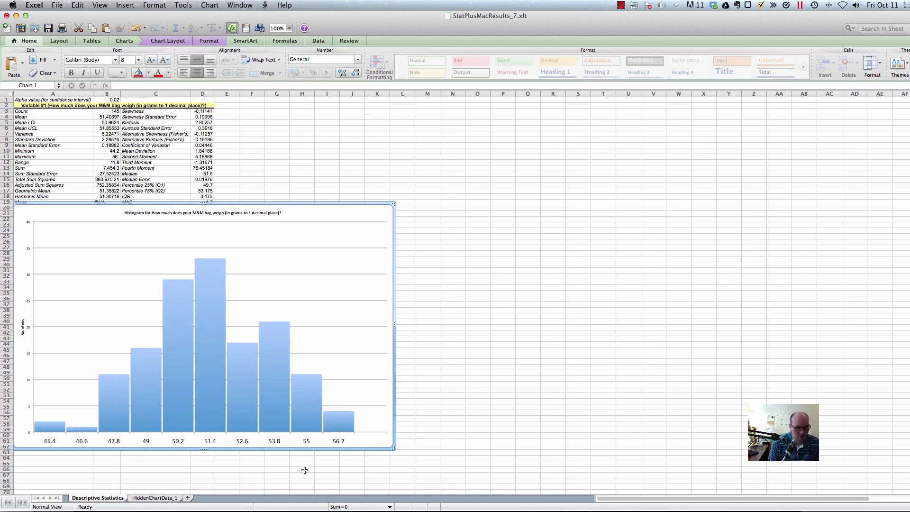
key(super+z)
text(M&M)
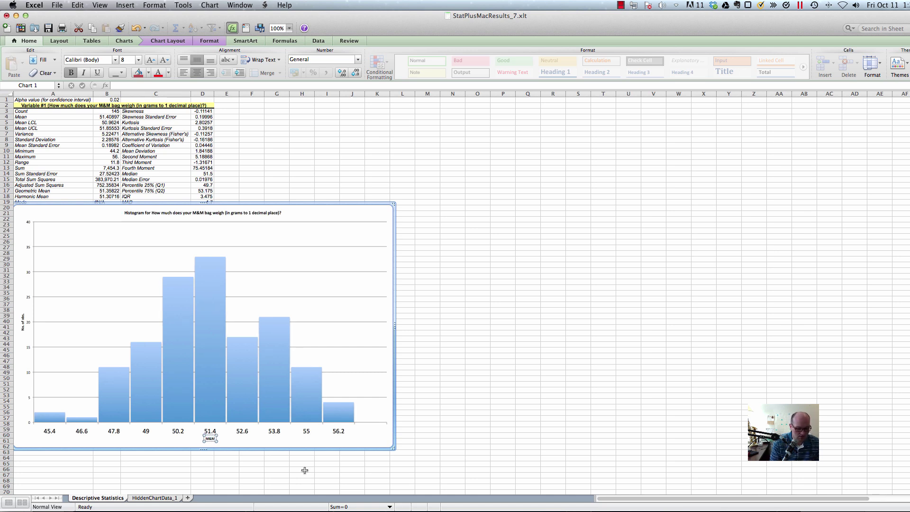
text( Bag Ev)
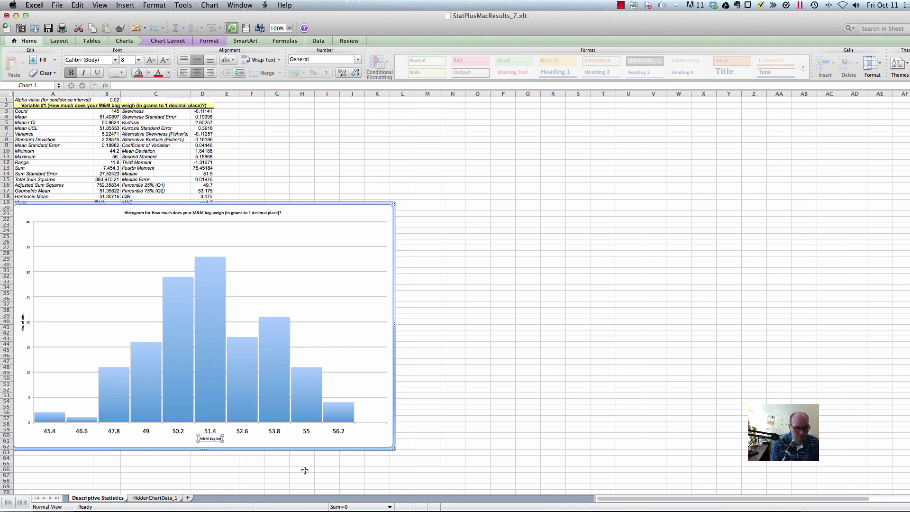
key(BackSpace)
key(BackSpace)
text(Weights)
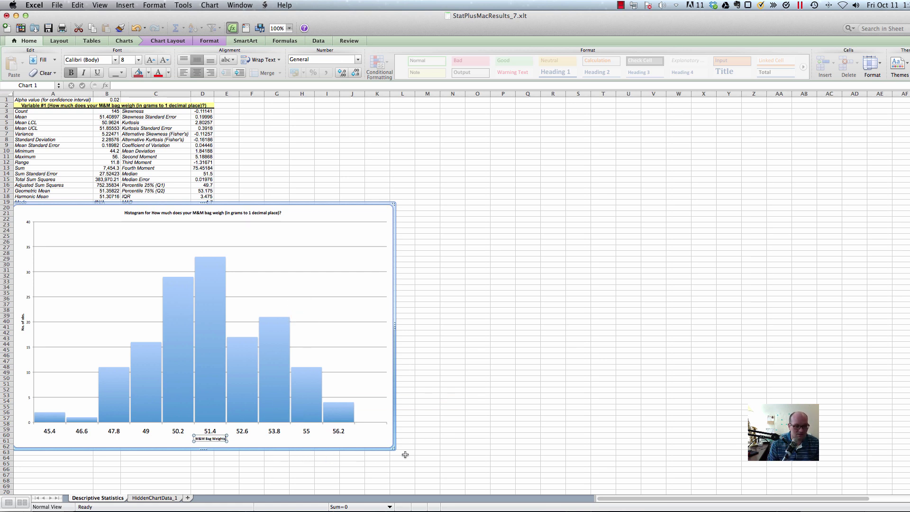
click(426, 418)
Increase the font size of the 'M&M Bag Weights' axis title
click(216, 441)
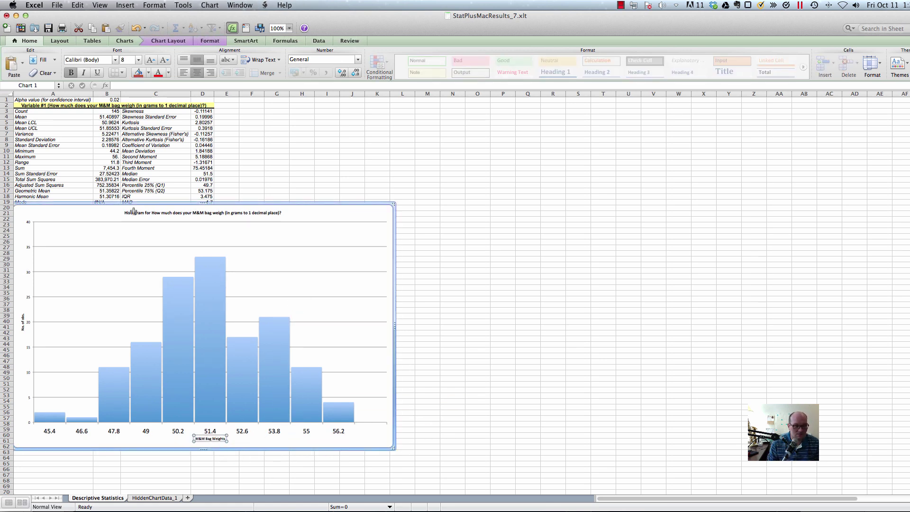
click(149, 60)
click(150, 60)
click(150, 61)
click(150, 61)
click(149, 62)
Increase the font size of the vertical axis numbers and the 'No. of obs.' title
click(28, 282)
click(151, 61)
click(151, 61)
click(151, 60)
click(151, 60)
click(151, 60)
click(151, 60)
click(22, 320)
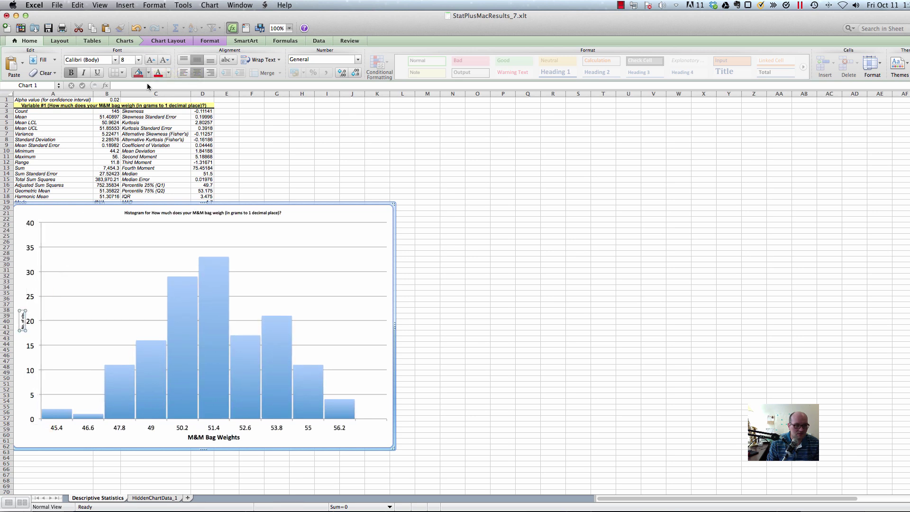
click(152, 60)
click(151, 60)
click(151, 61)
click(151, 60)
click(151, 61)
click(151, 61)
Change the chart title to 'Histogram of M&M Bag Weights'
click(194, 213)
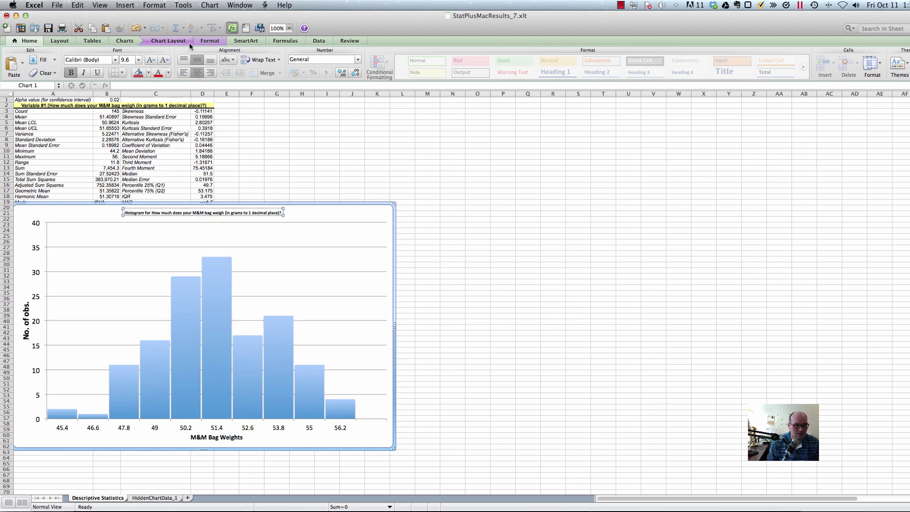
text(Histog)
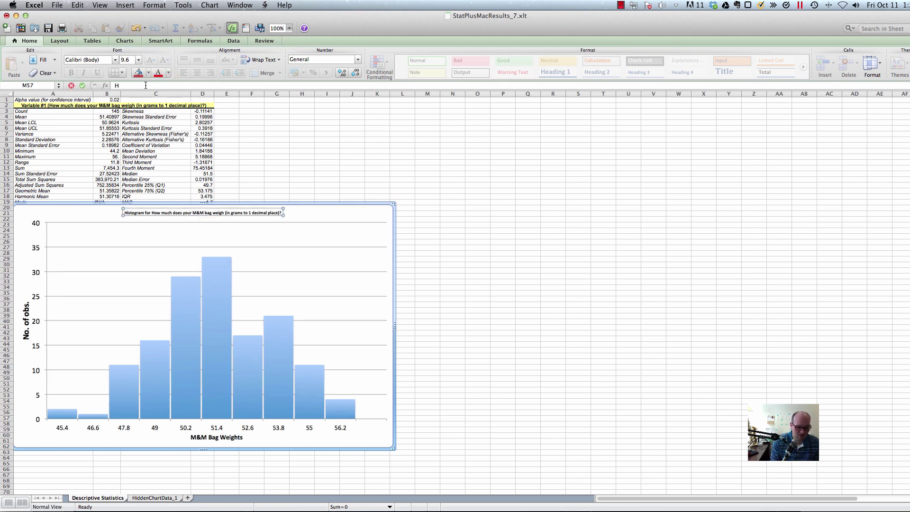
key(BackSpace)
key(BackSpace)
key(BackSpace)
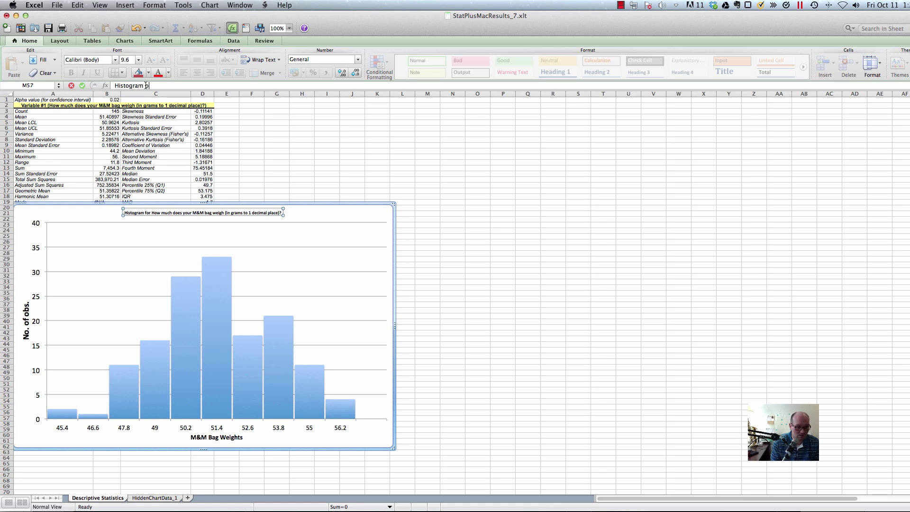
text(M&M Bag Weights)
key(Return)
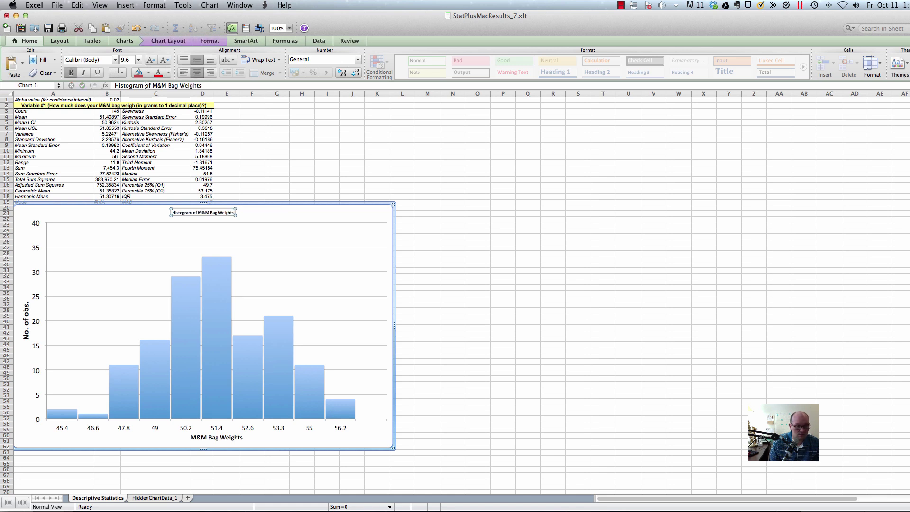
Increase the chart title's font size several steps
click(152, 62)
click(153, 62)
click(153, 62)
click(152, 62)
click(153, 63)
click(153, 62)
click(461, 293)
key(super+Tab)
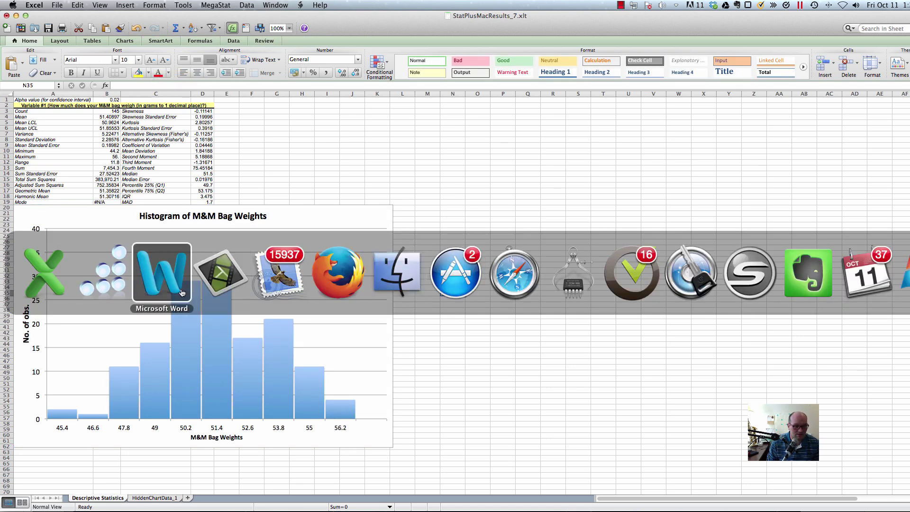
click(170, 274)
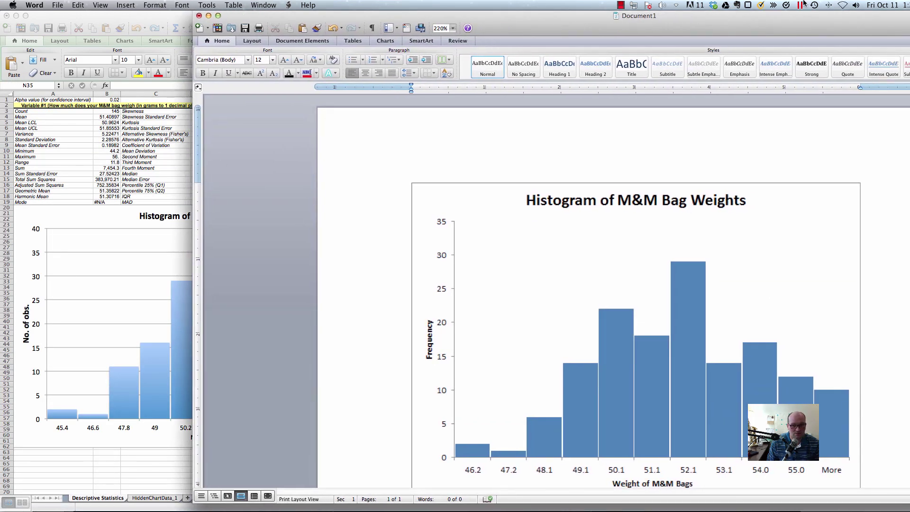
drag(804, 3, 864, 13)
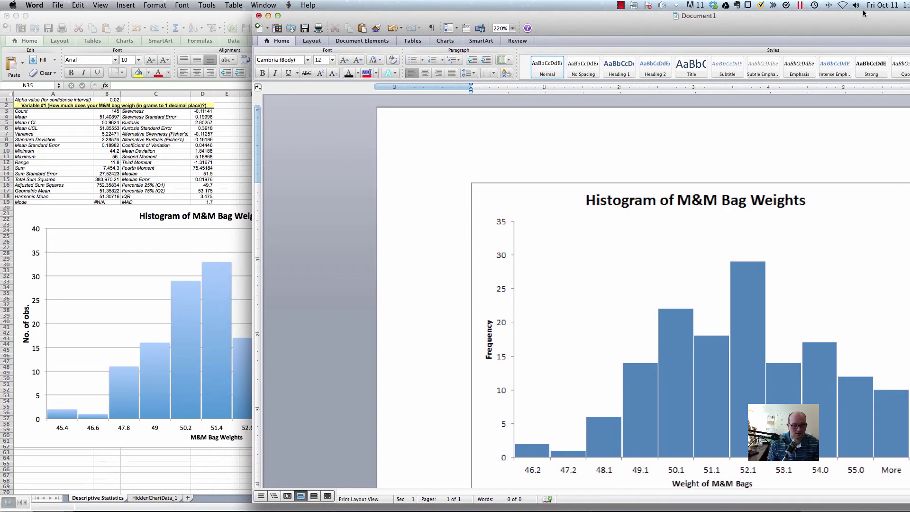
drag(812, 24, 610, 24)
key(super+Tab)
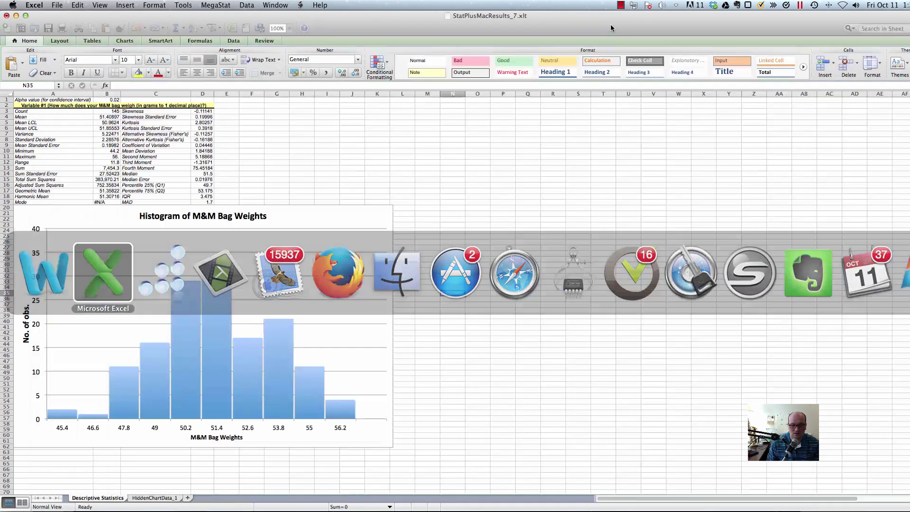
key(super+Tab)
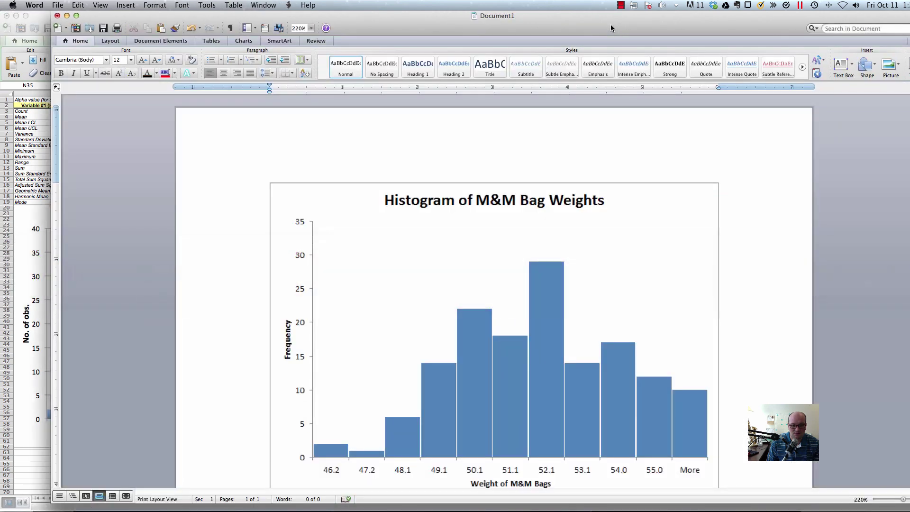
key(super+Tab)
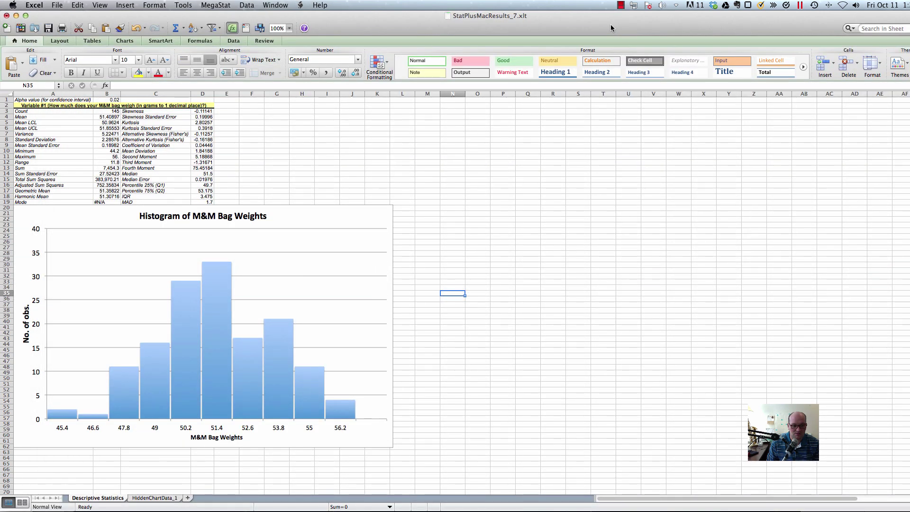
key(super+Tab)
key(super+Tab)
key(super+Tab)
key(super+Tab)
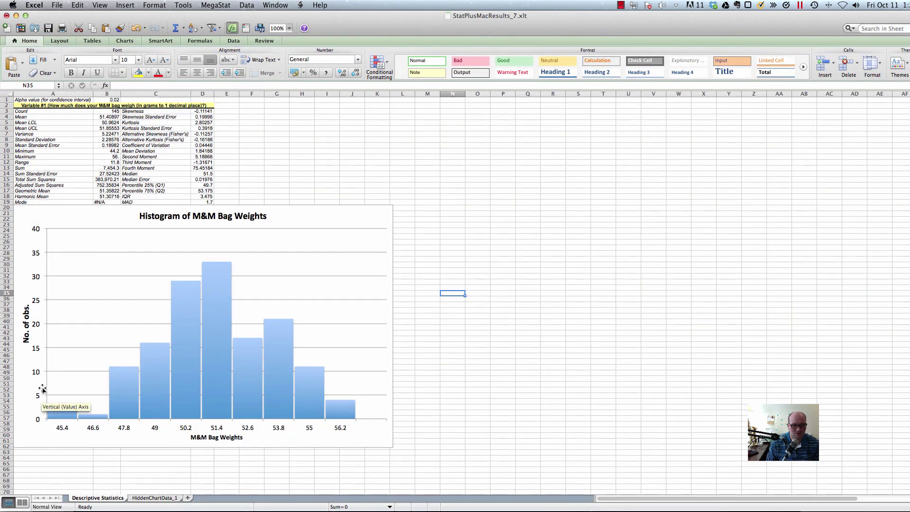
mouse_move(185, 330)
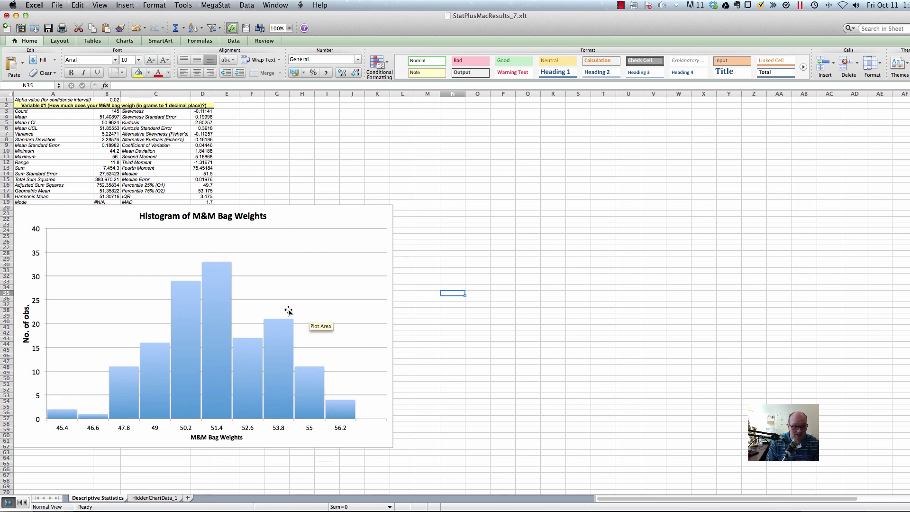
Switch to StatPlus and start Descriptive Statistics, closing Advanced Options without changes
key(super+Tab)
key(super+Tab)
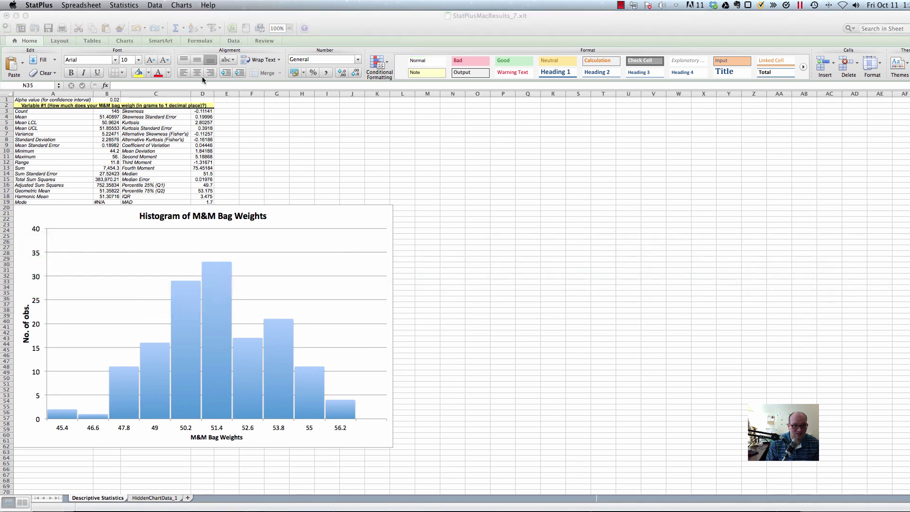
click(121, 7)
mouse_move(113, 16)
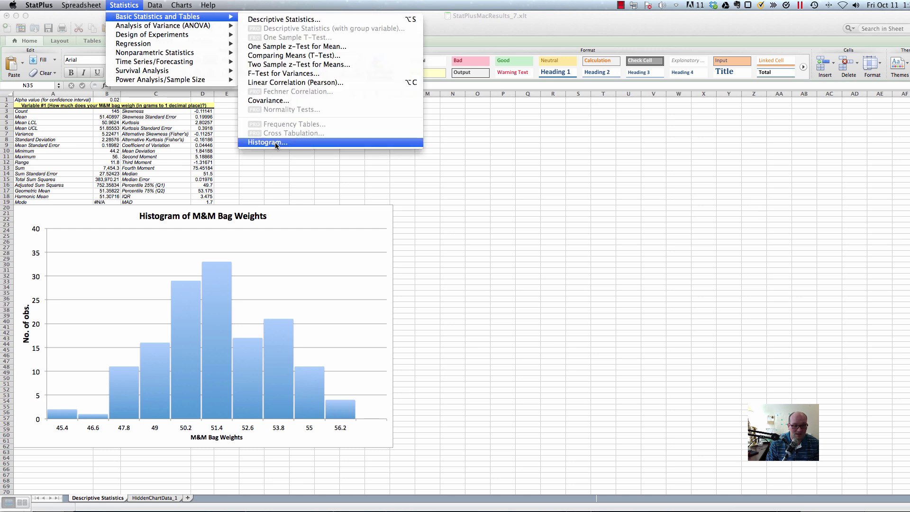
click(307, 19)
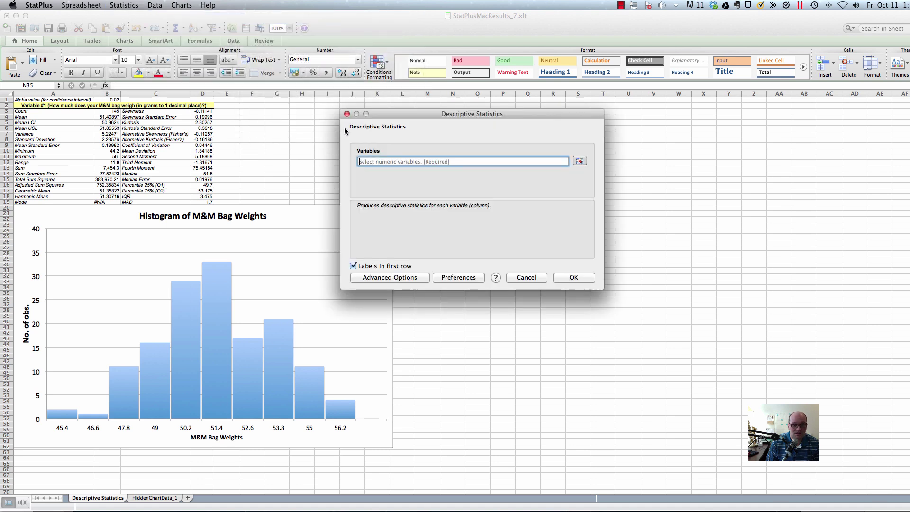
click(409, 278)
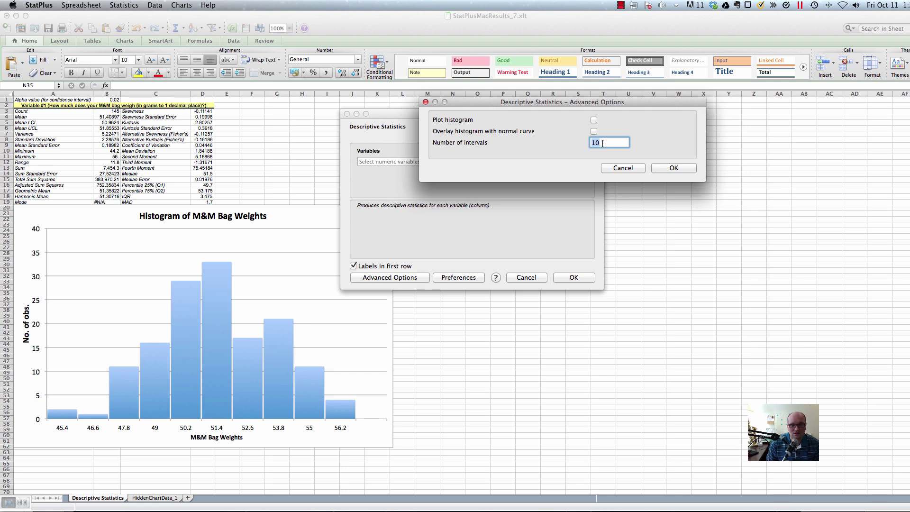
click(622, 168)
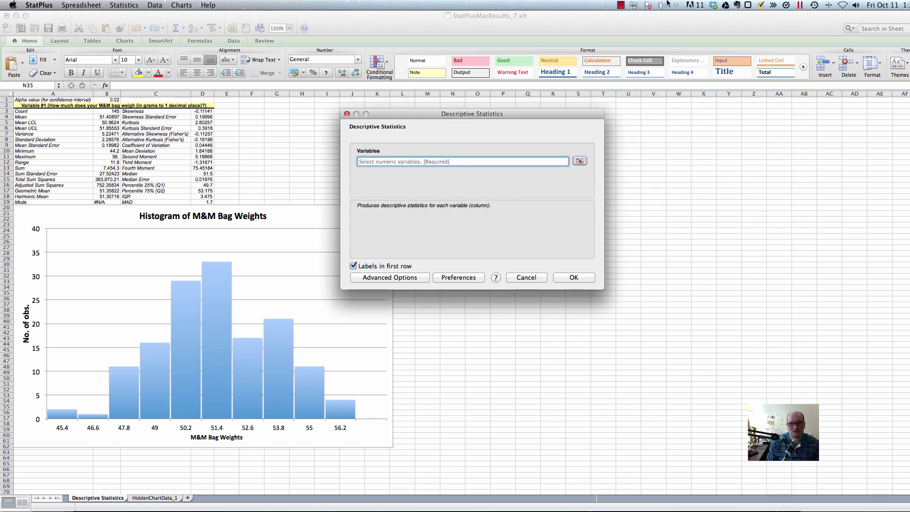